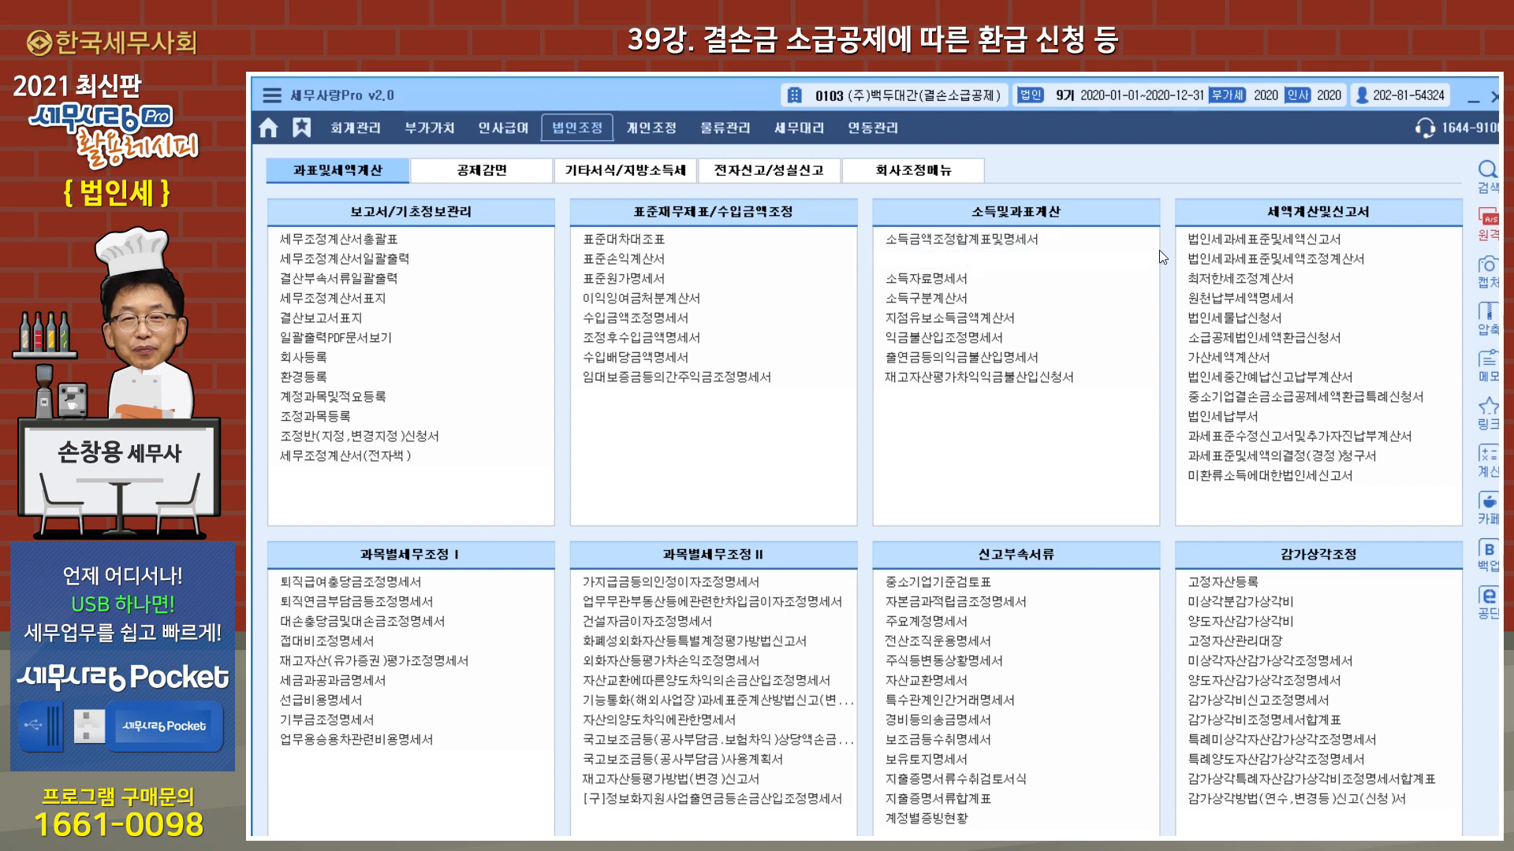
# Step: Review the 법인세과세표준및세액신고서 and the 소급공제법인세액환급신청서 for fiscal year 2020
pyautogui.click(1262, 240)
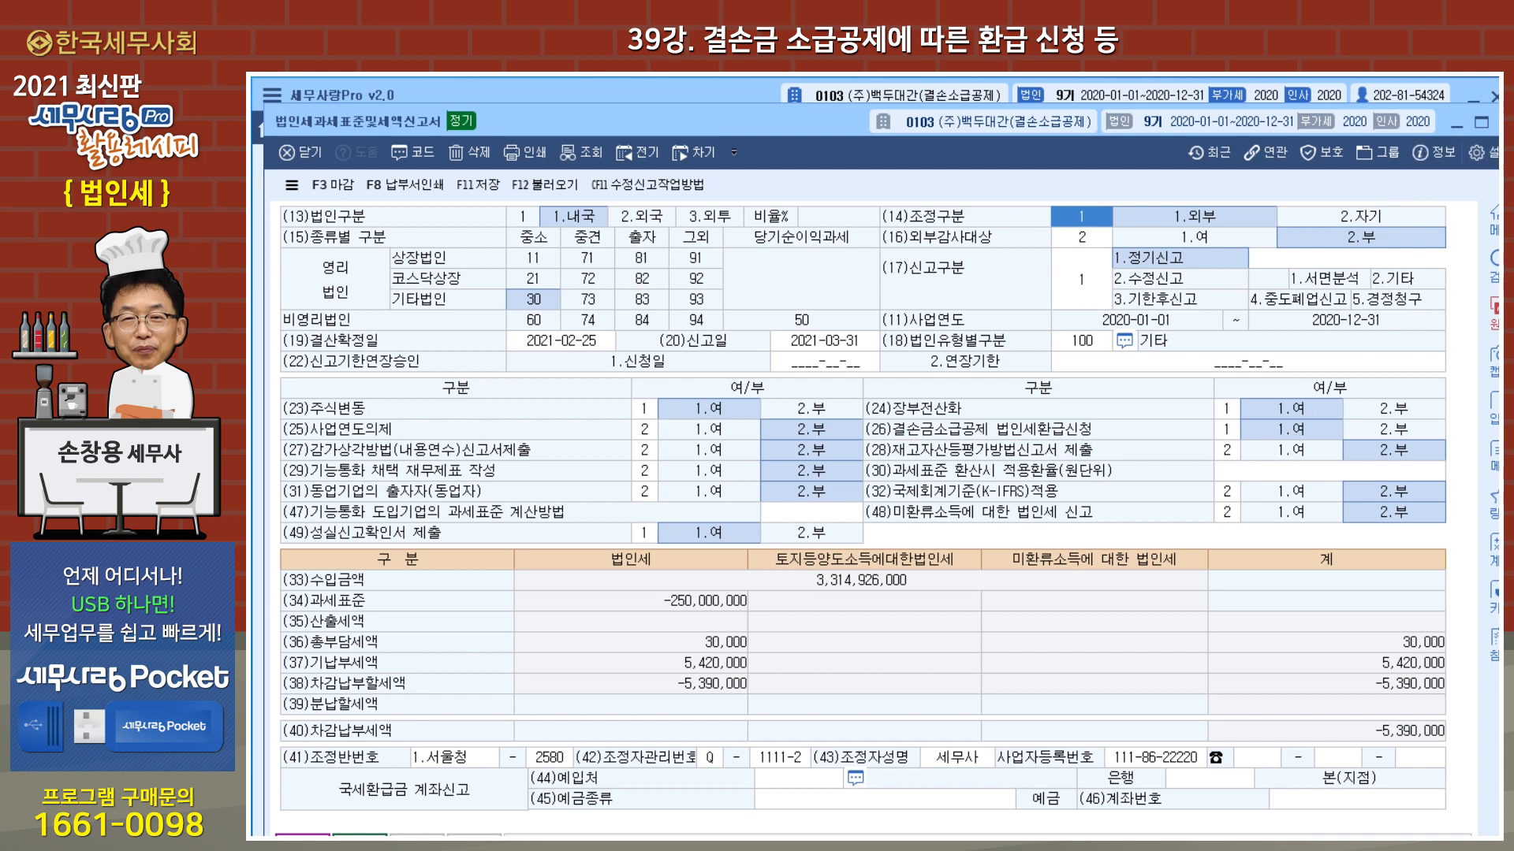
pyautogui.click(1505, 123)
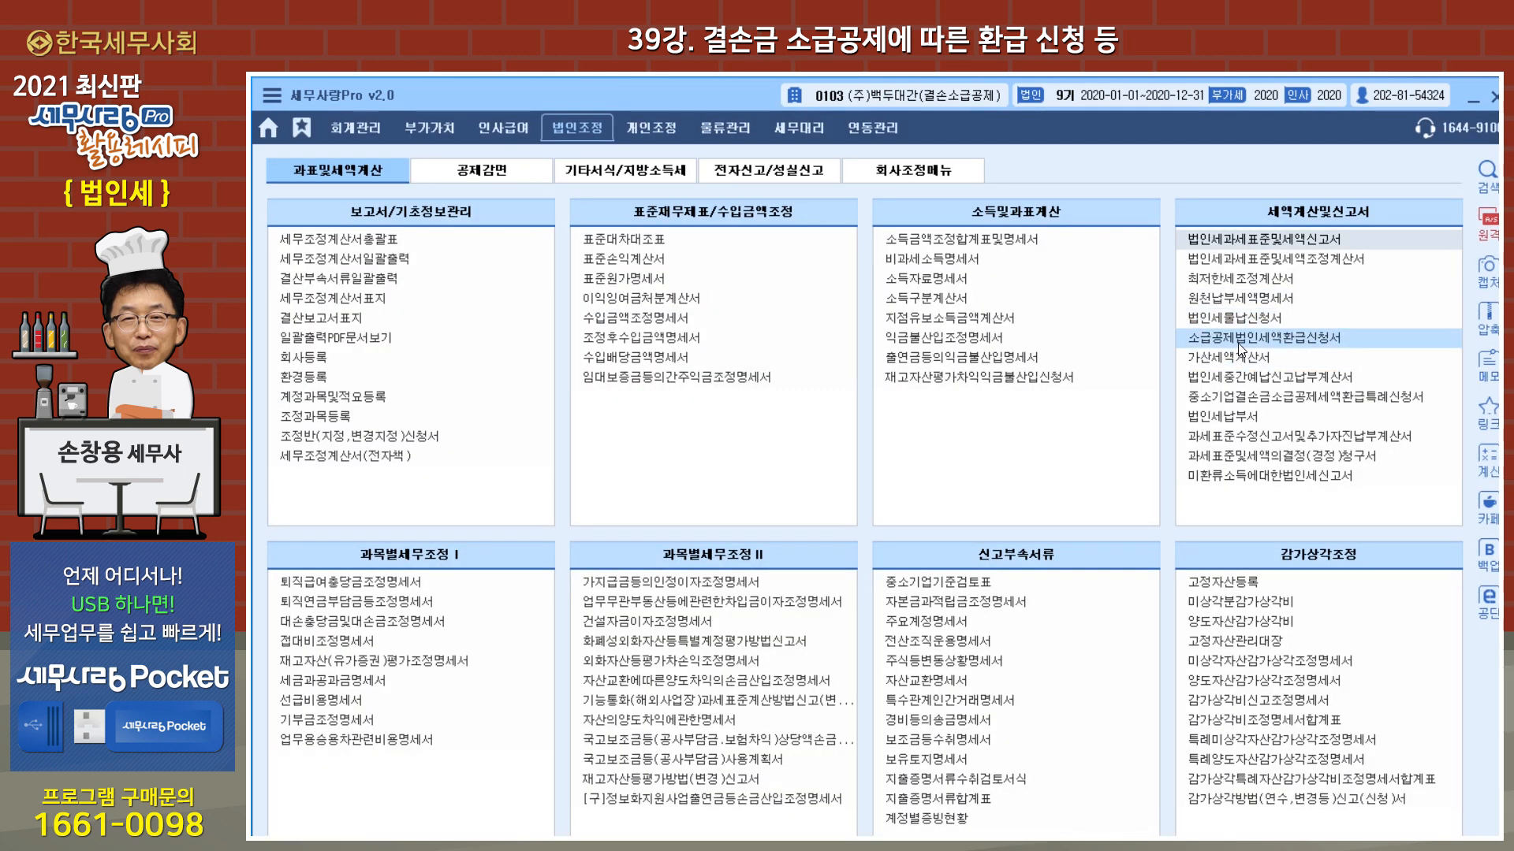
pyautogui.click(1296, 339)
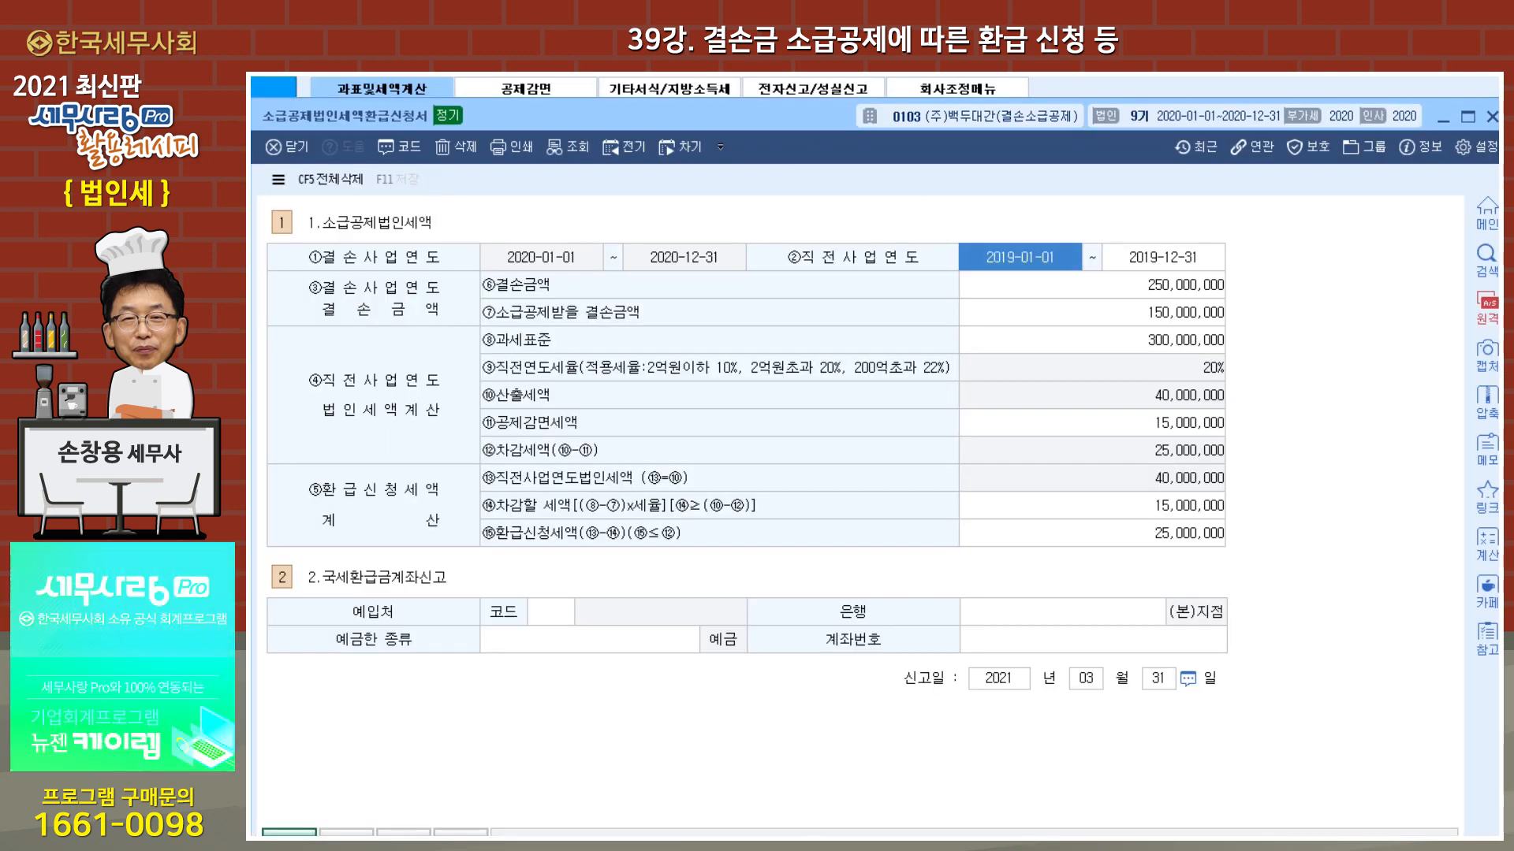
pyautogui.press('Escape')
# Step: Check the preceding year's 법인세과세표준및세액조정계산서, including the tax reductions on lines 121 and 123
pyautogui.click(1277, 260)
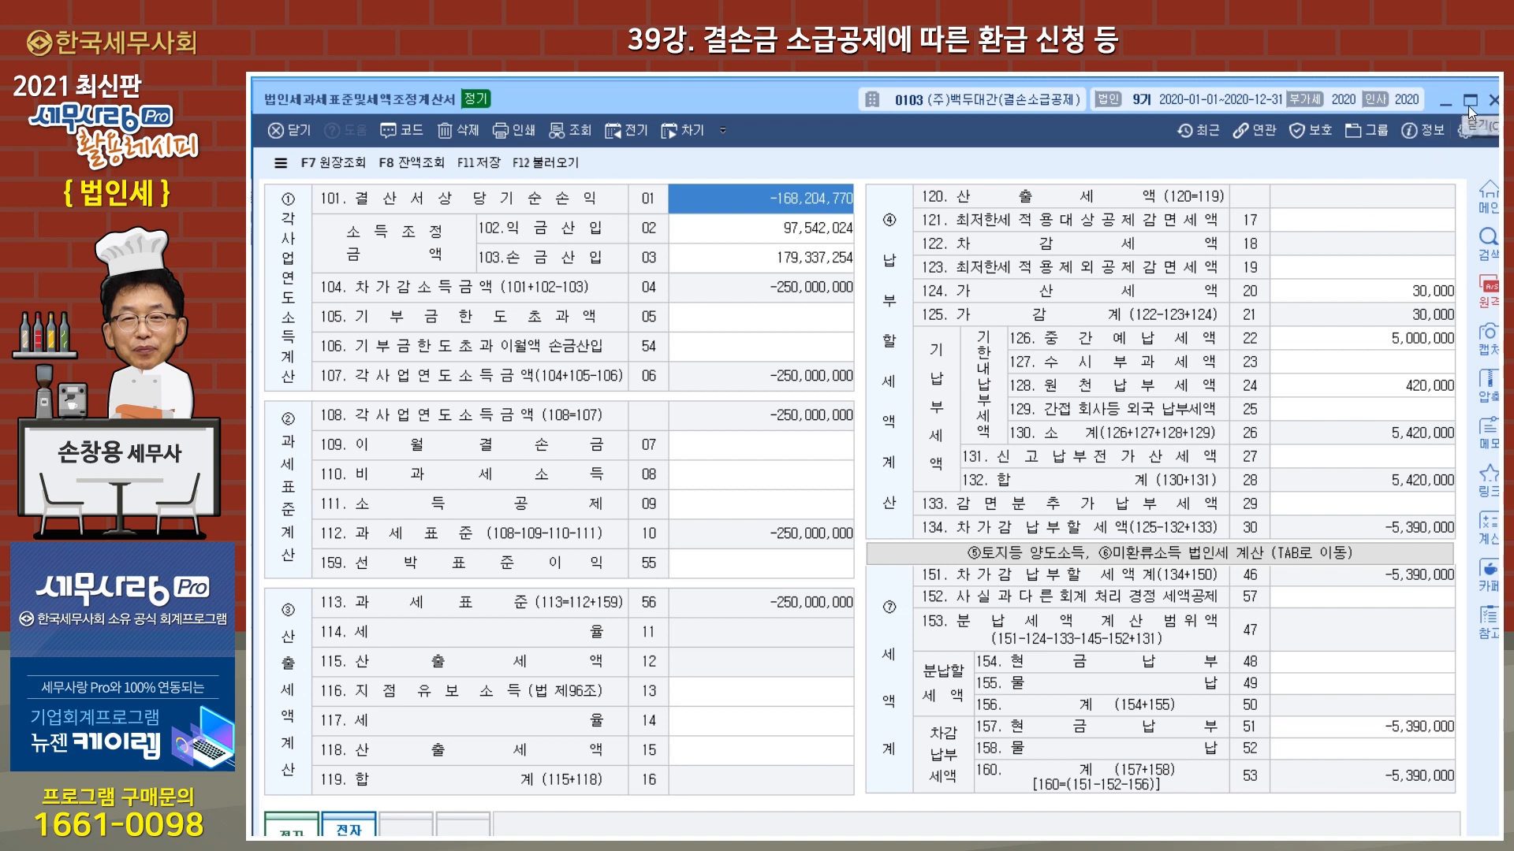
pyautogui.click(631, 139)
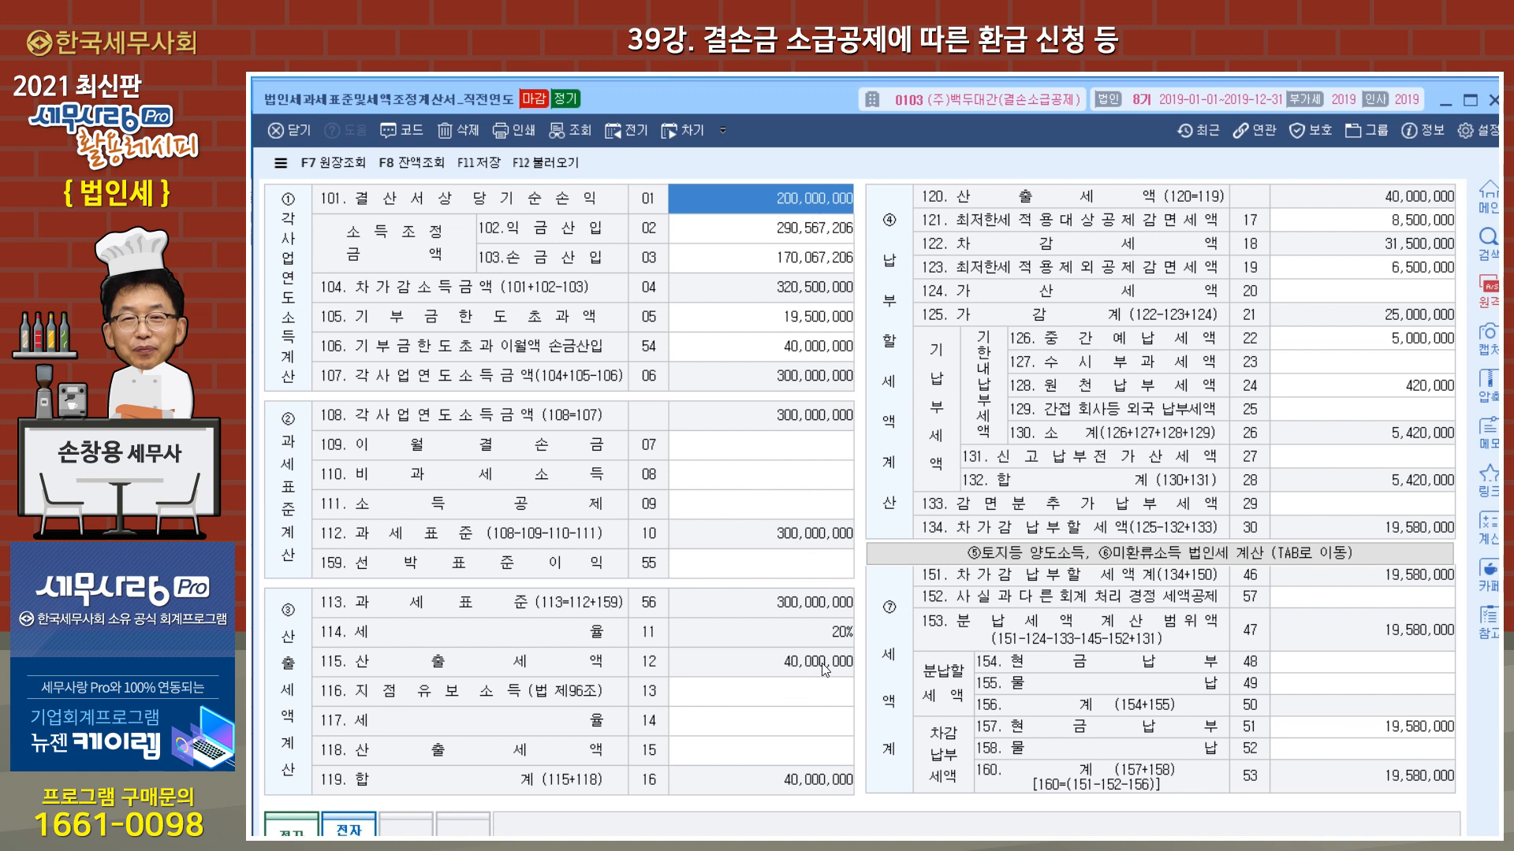
pyautogui.click(1397, 227)
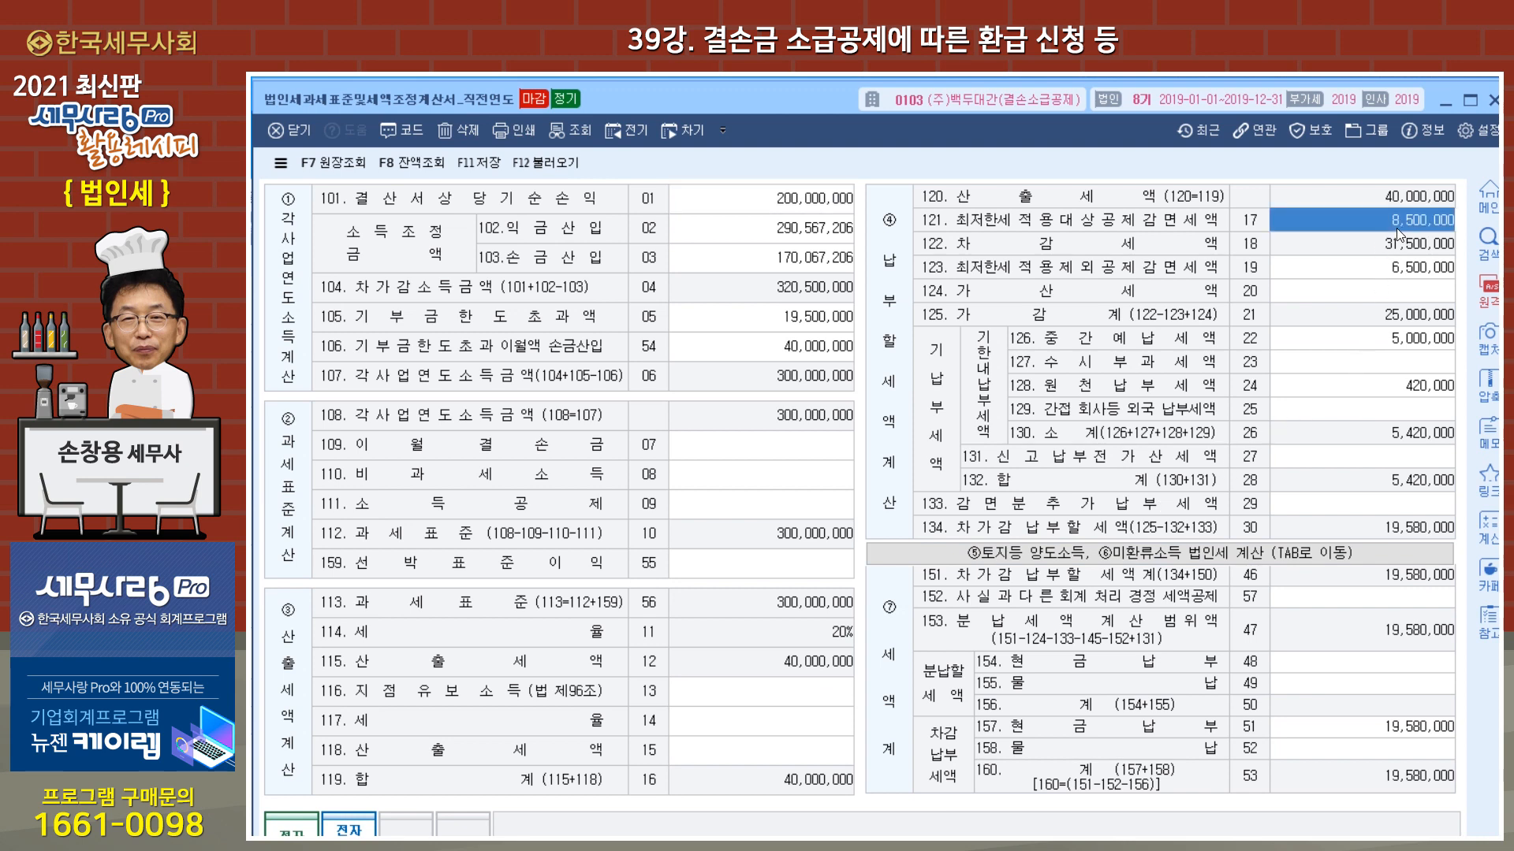
pyautogui.click(1413, 266)
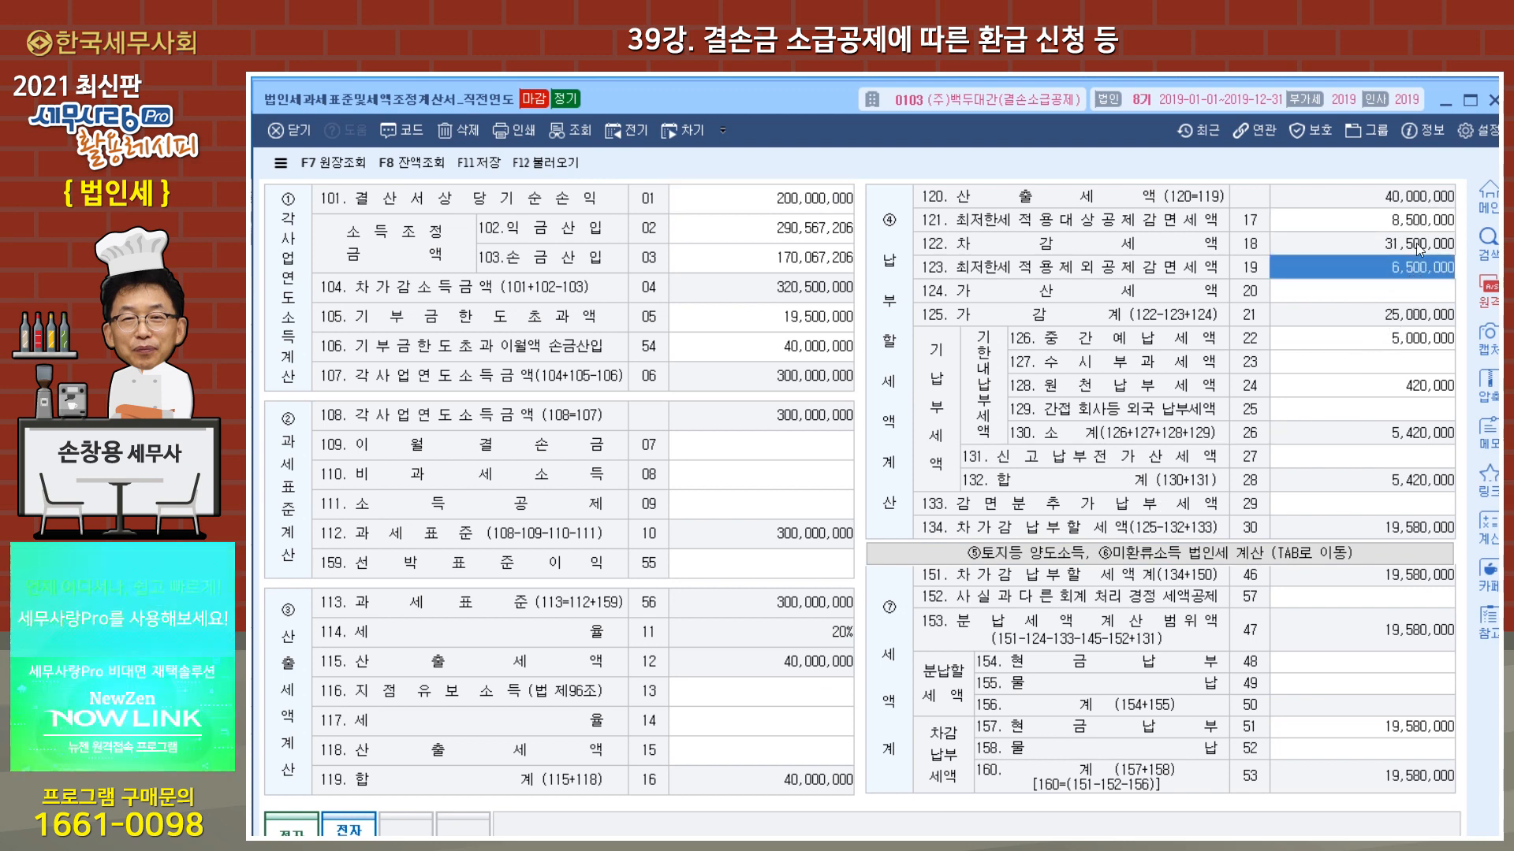
pyautogui.click(1492, 100)
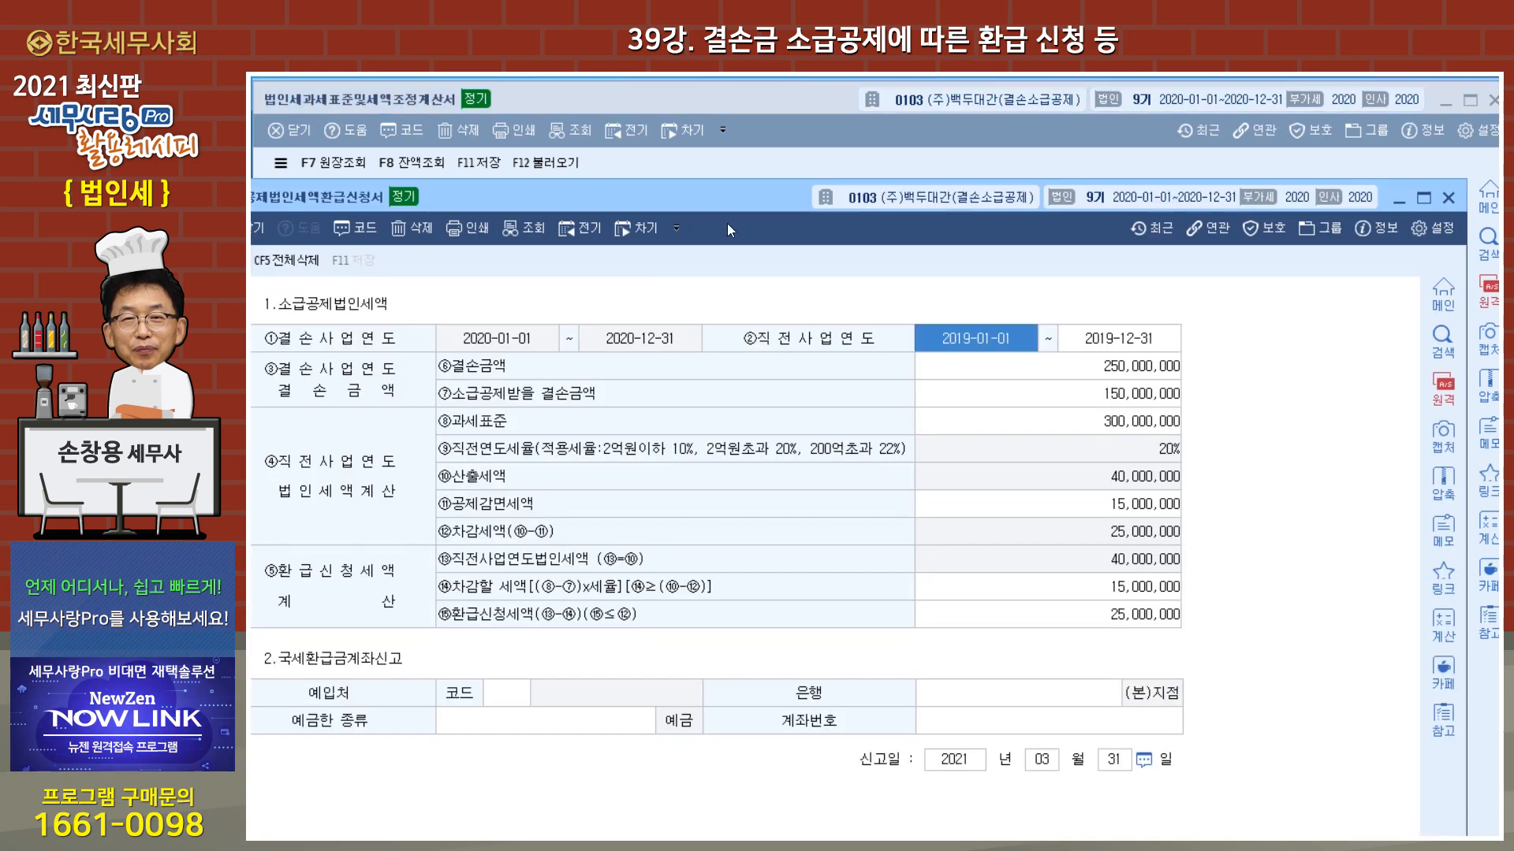
# Step: Clear the 소급공제받을 결손금 amount in the 소급공제법인세액환급신청서
pyautogui.moveTo(755, 194); pyautogui.dragTo(794, 153)
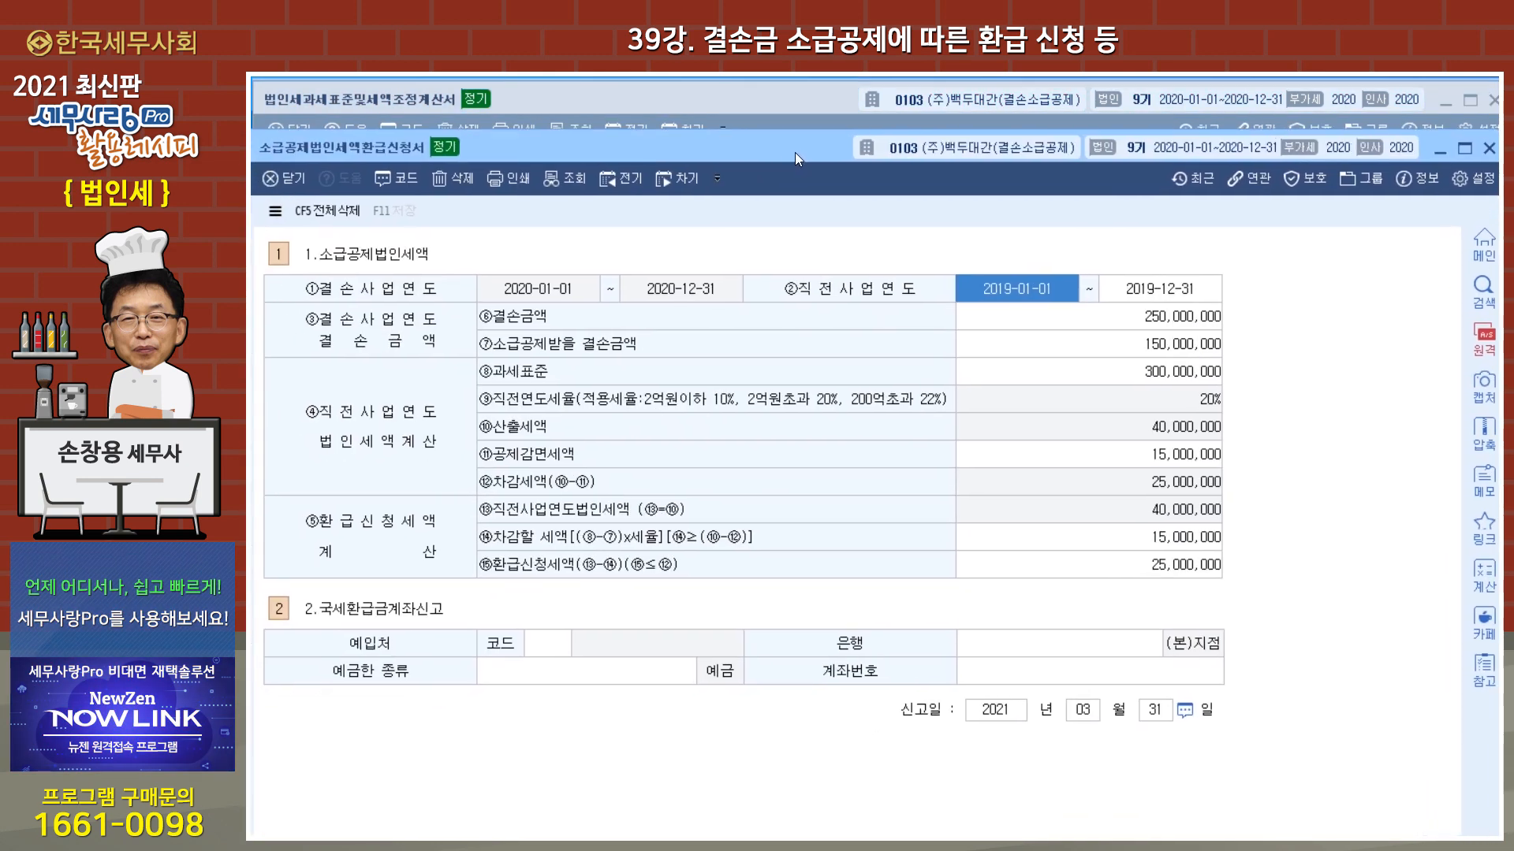
pyautogui.click(1146, 320)
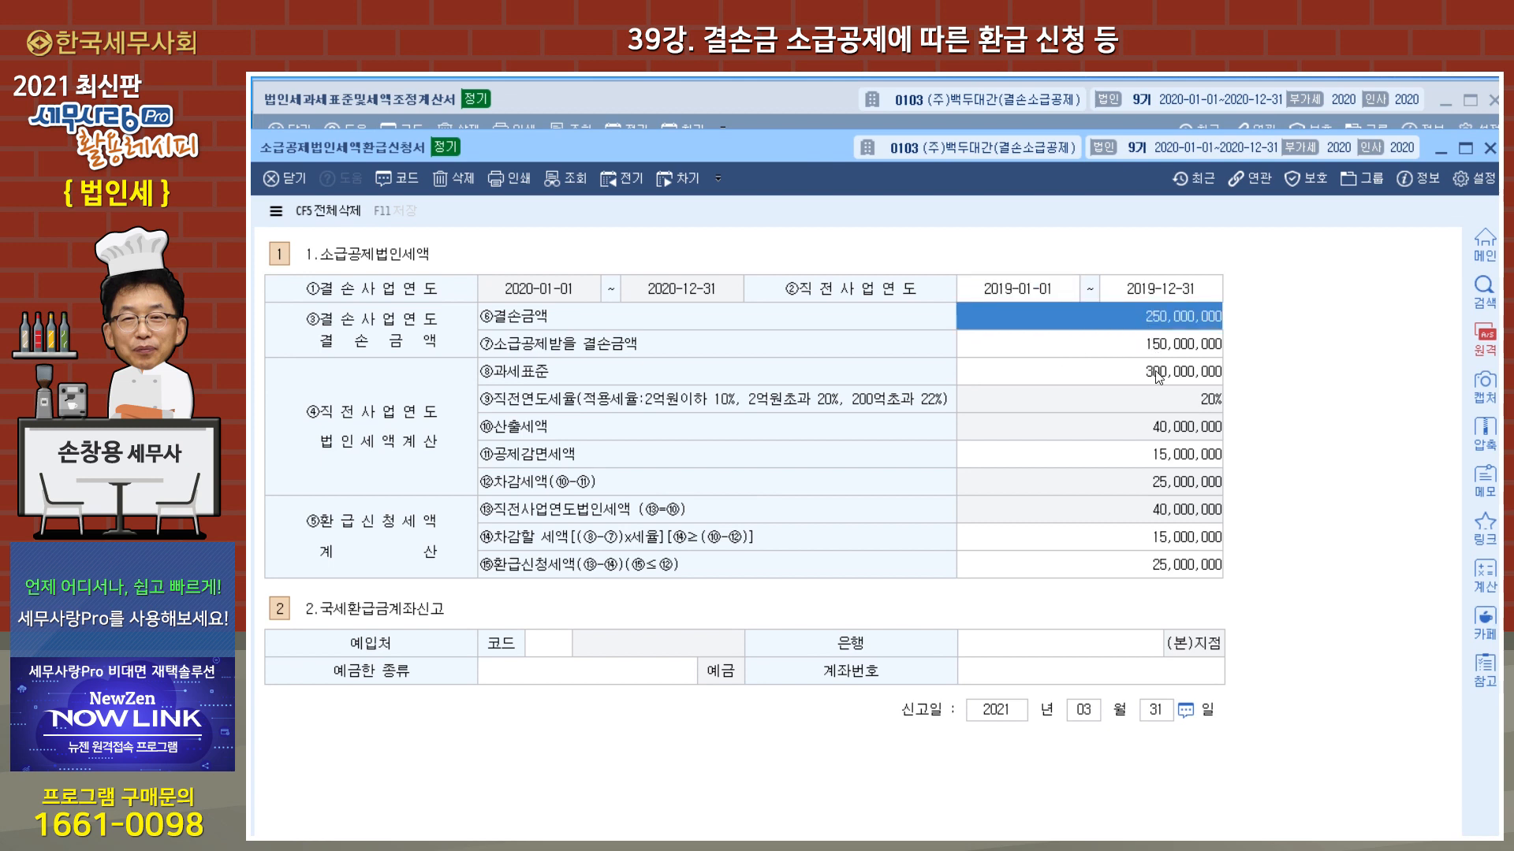
pyautogui.click(1176, 345)
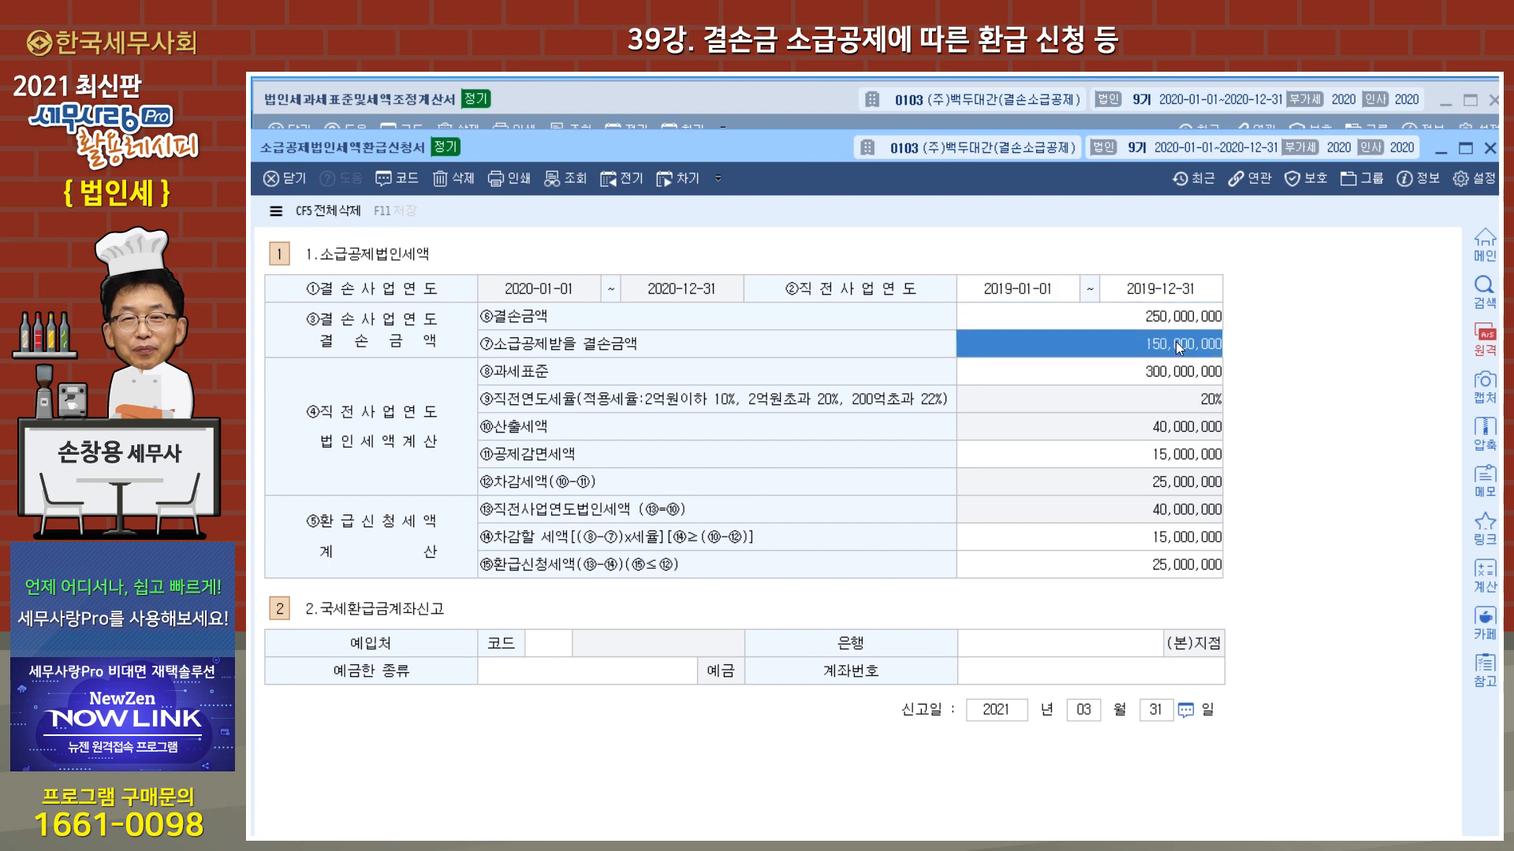
pyautogui.press('Delete')
pyautogui.press('Return')
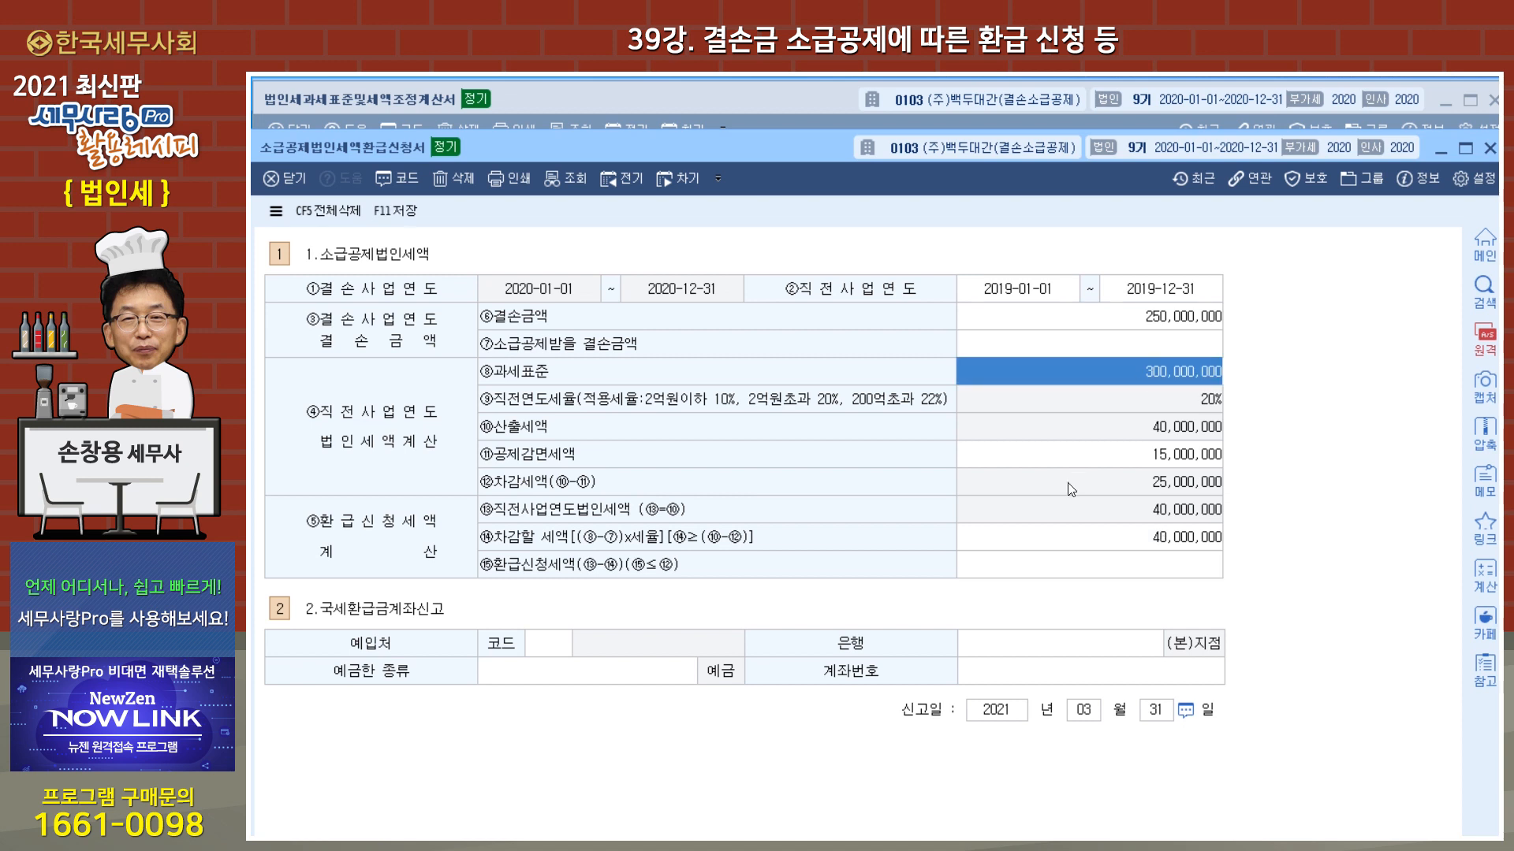
# Step: Check the 공제감면세액 row and enter 150,000,000 as the 소급공제받을 결손금
pyautogui.click(1181, 456)
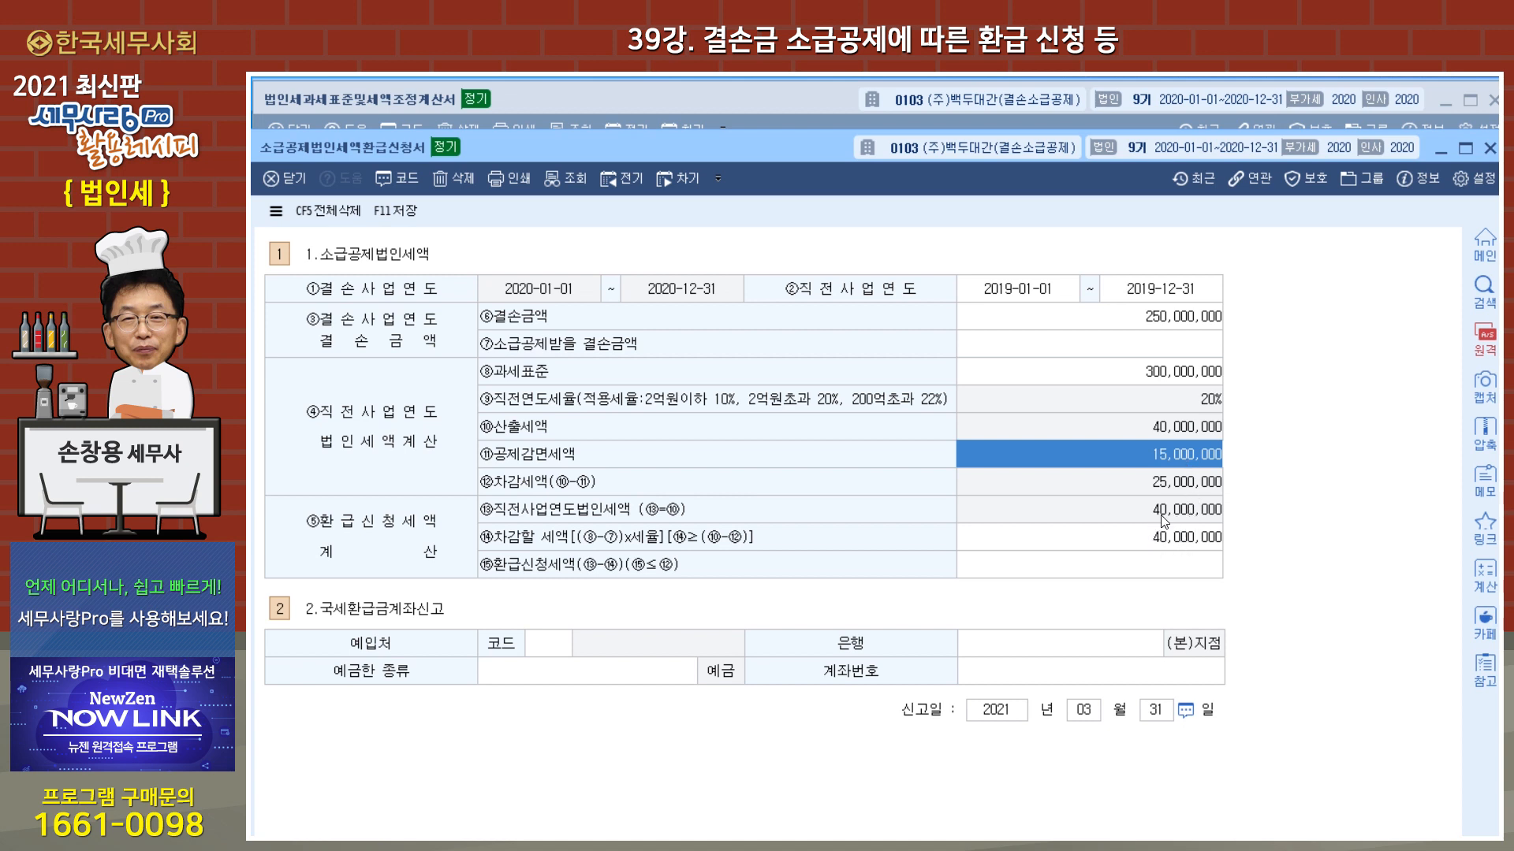
pyautogui.click(1162, 347)
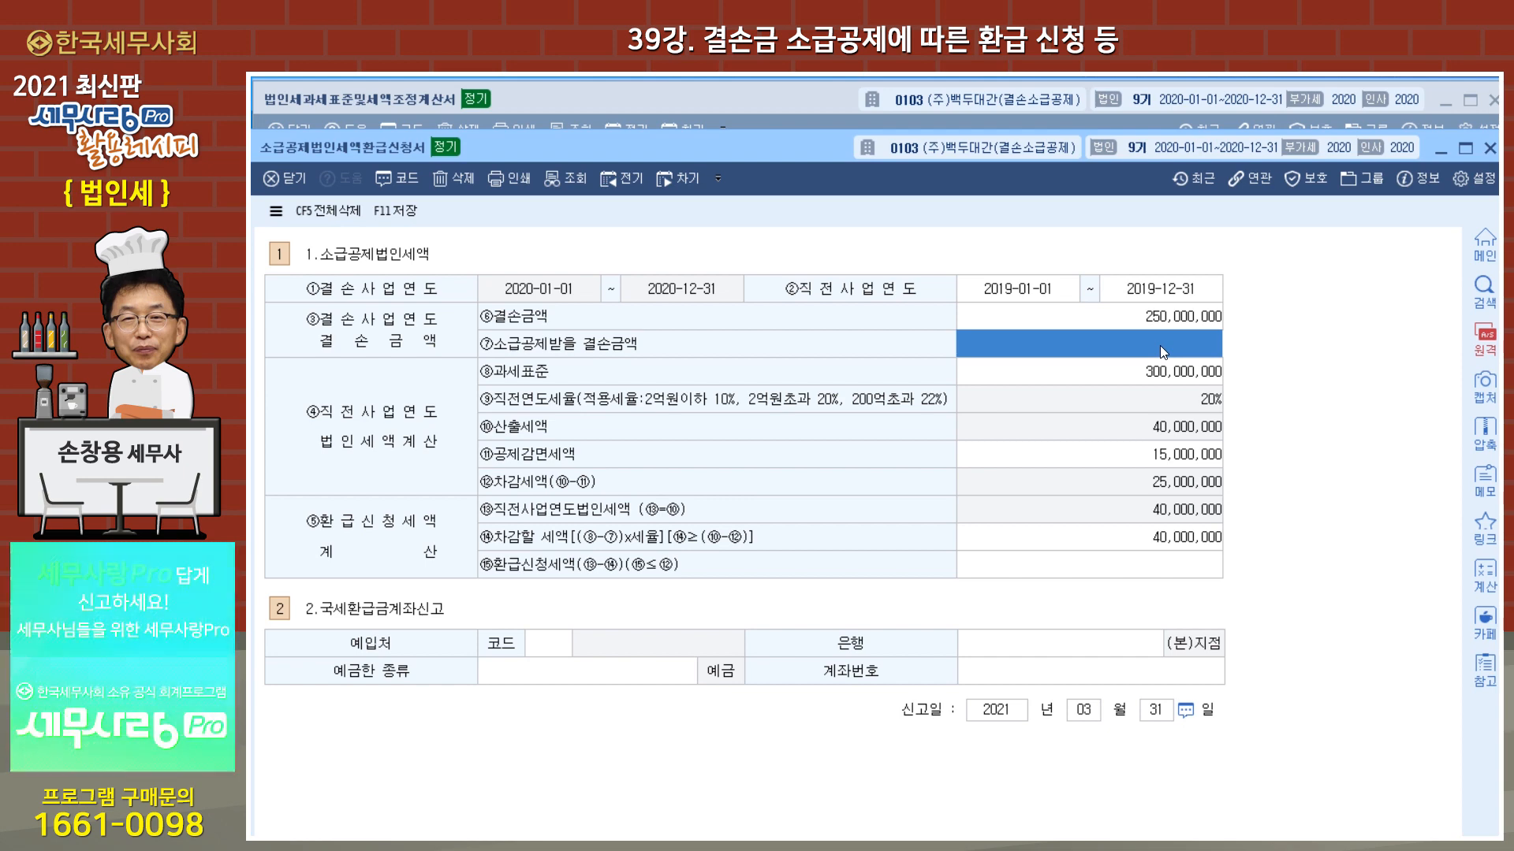
pyautogui.click(1129, 464)
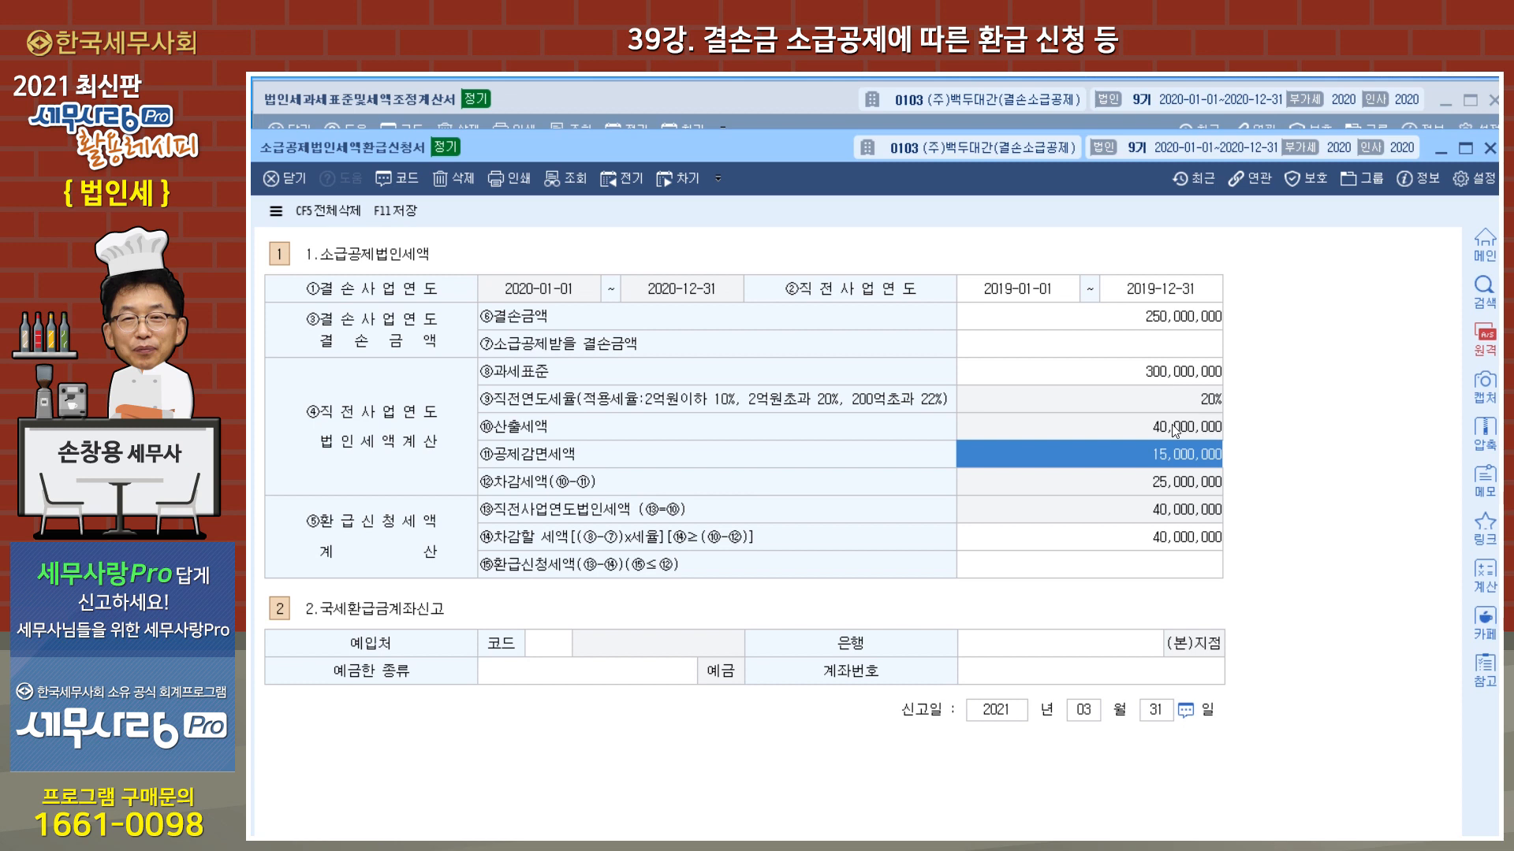
pyautogui.click(1176, 345)
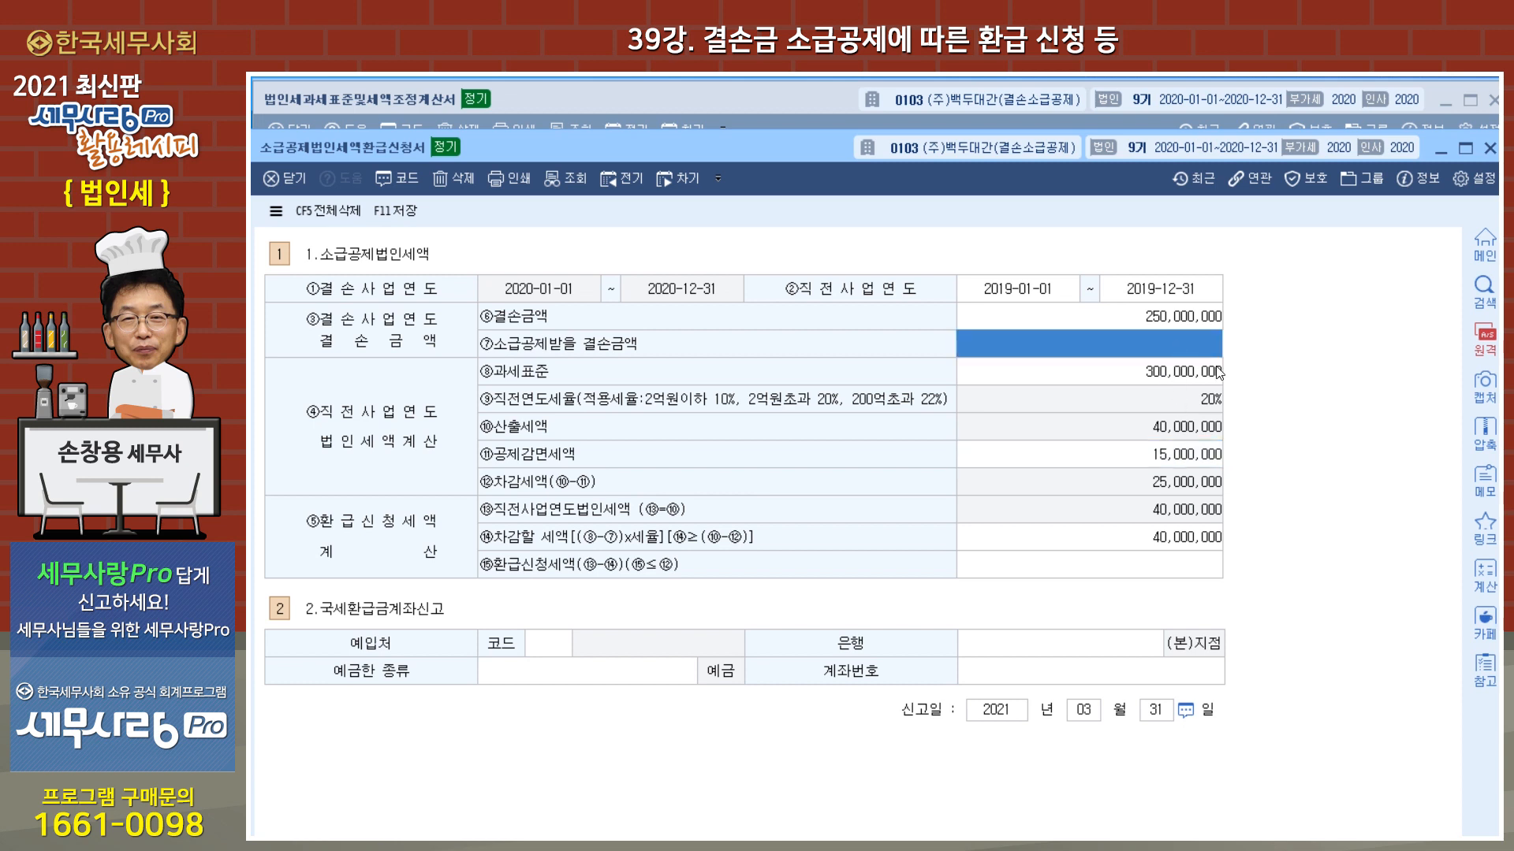
pyautogui.write('150000000')
pyautogui.press('Return')
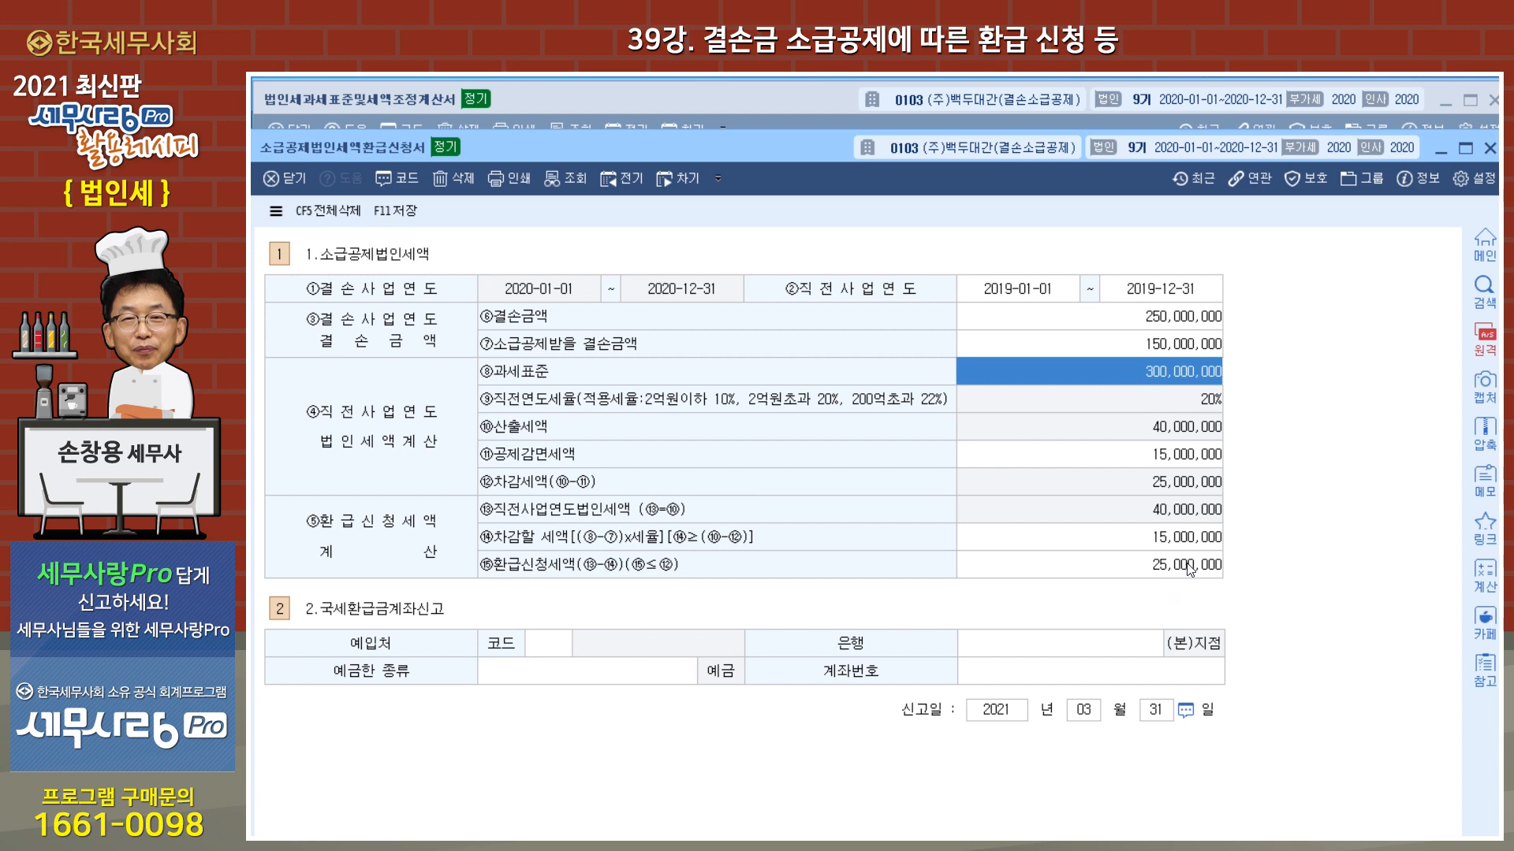
# Step: Try a 소급공제받을 결손금 of 250,000,000 in the refund application
pyautogui.click(1176, 353)
pyautogui.write('250000000')
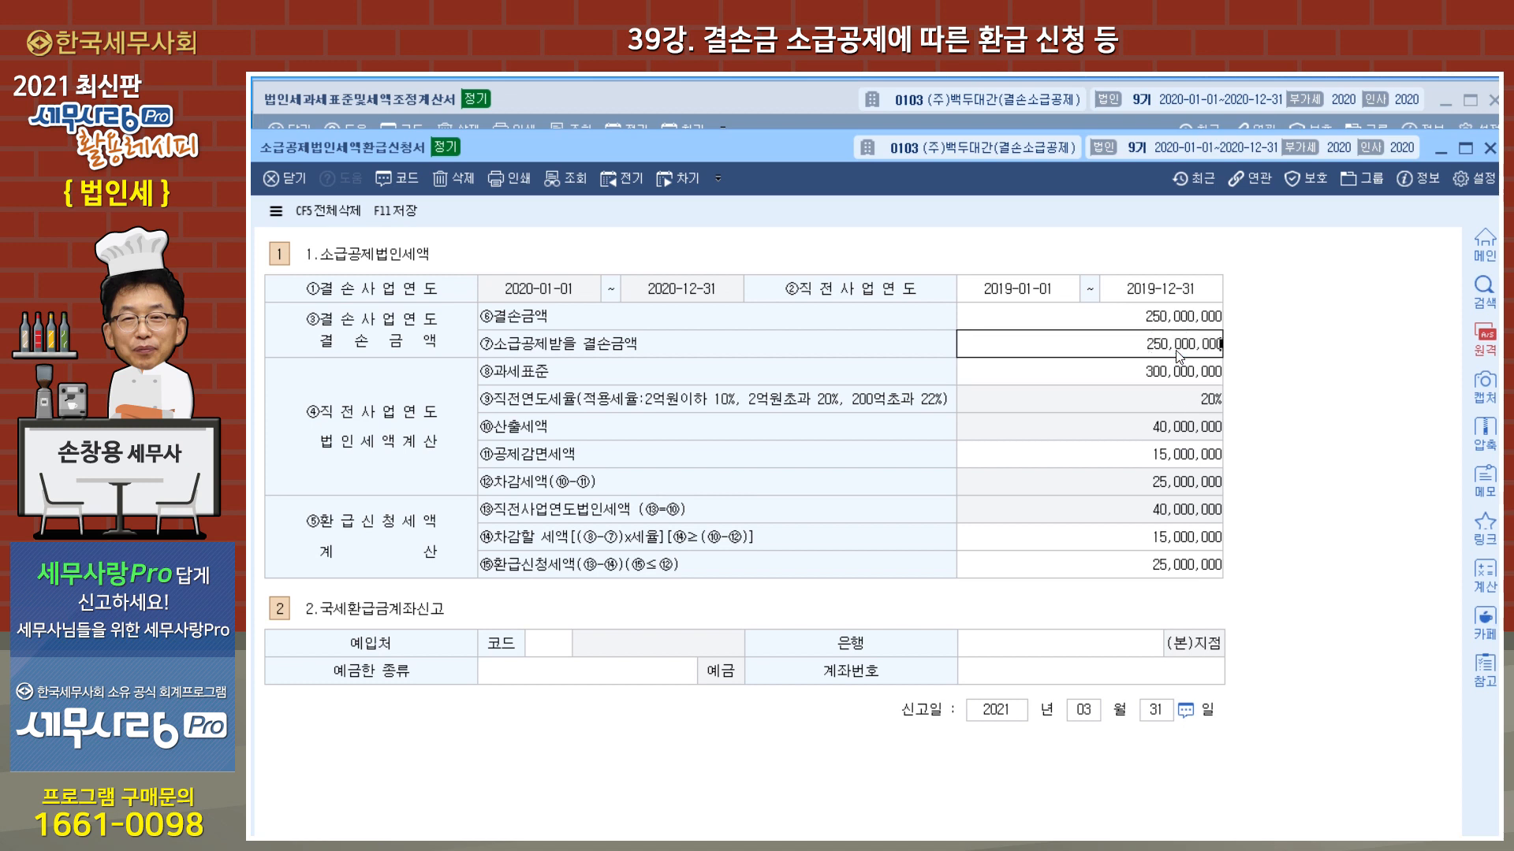
pyautogui.press('Return')
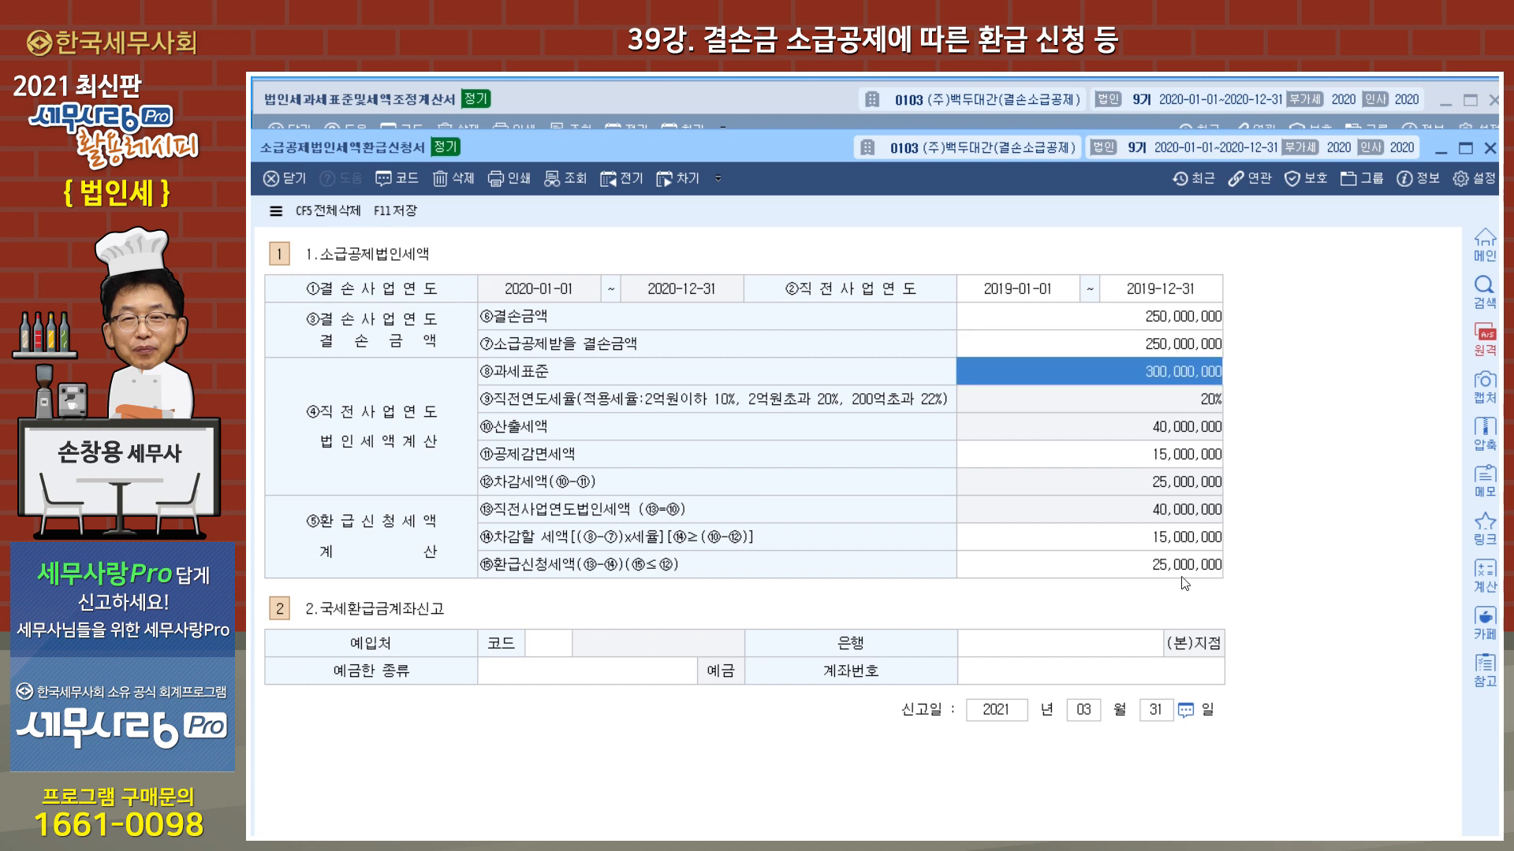
# Step: Set the 소급공제받을 결손금 back to 150,000,000, then close the refund application, saving the changes
pyautogui.click(1167, 342)
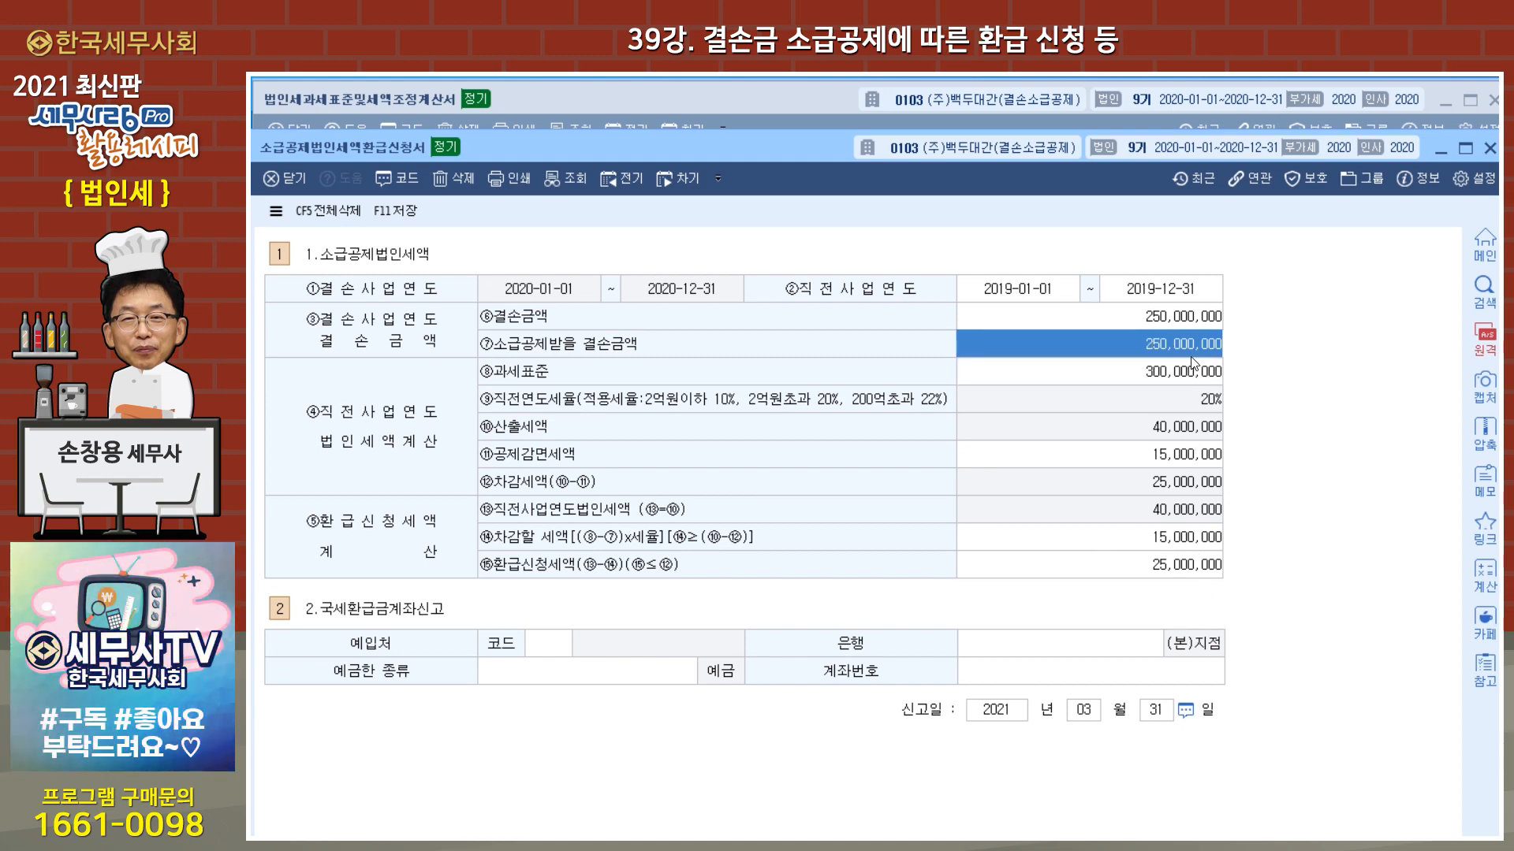
pyautogui.write('150000000')
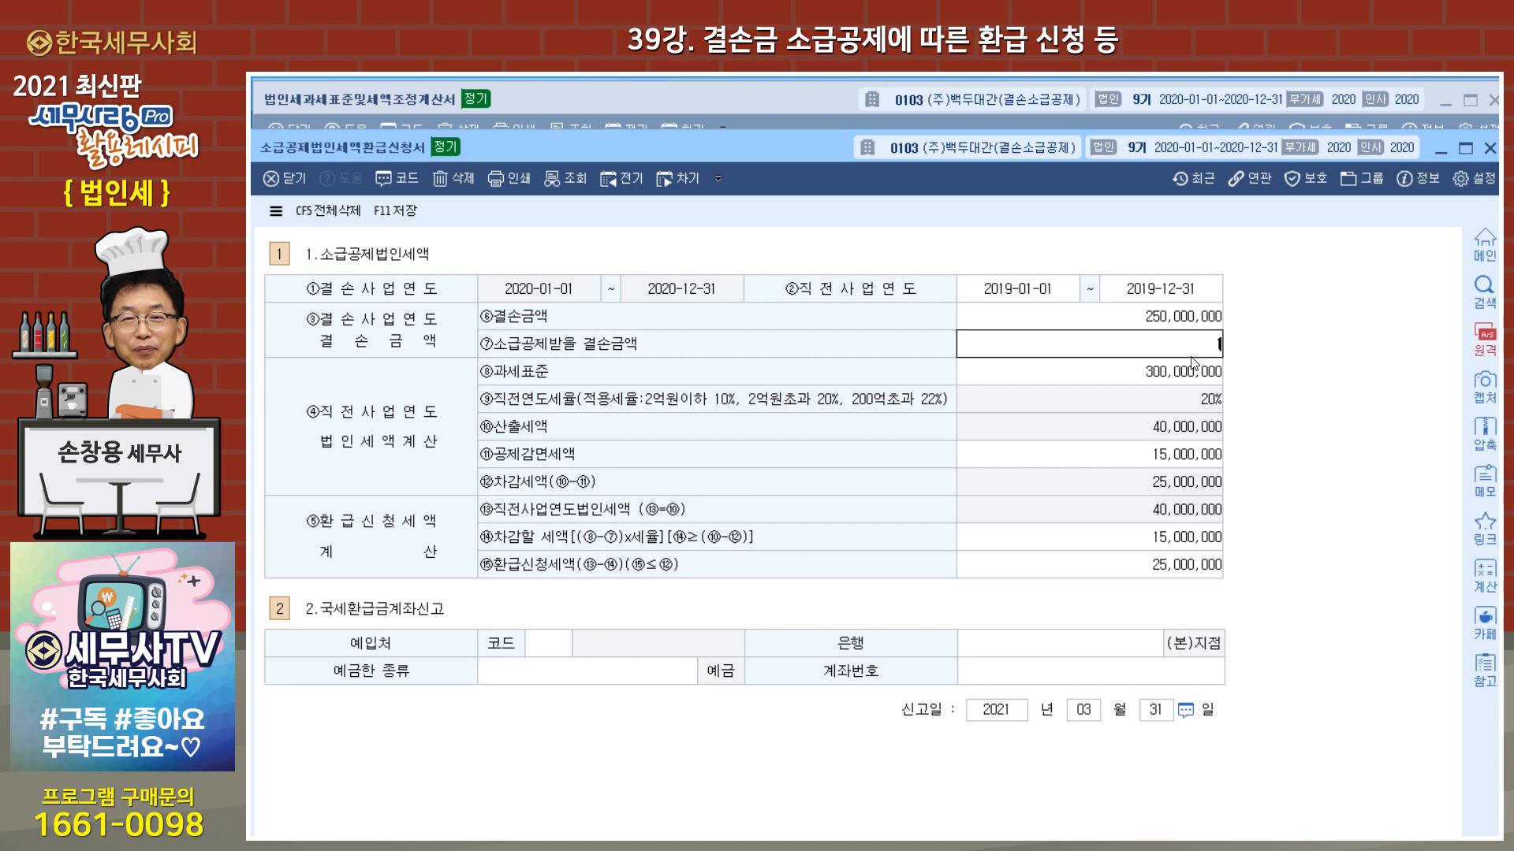
pyautogui.press('Return')
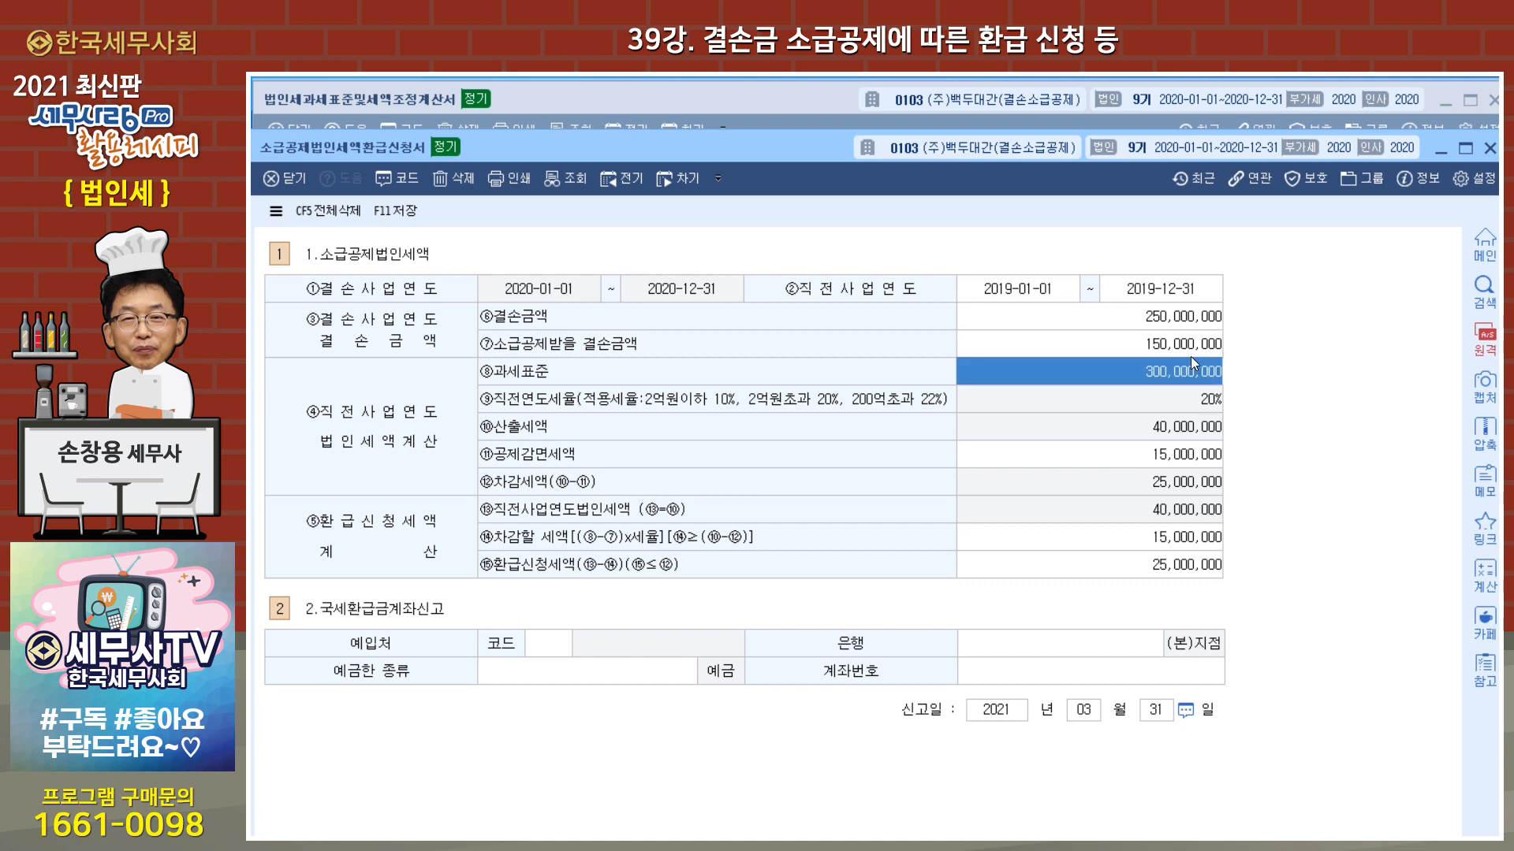
pyautogui.click(1490, 149)
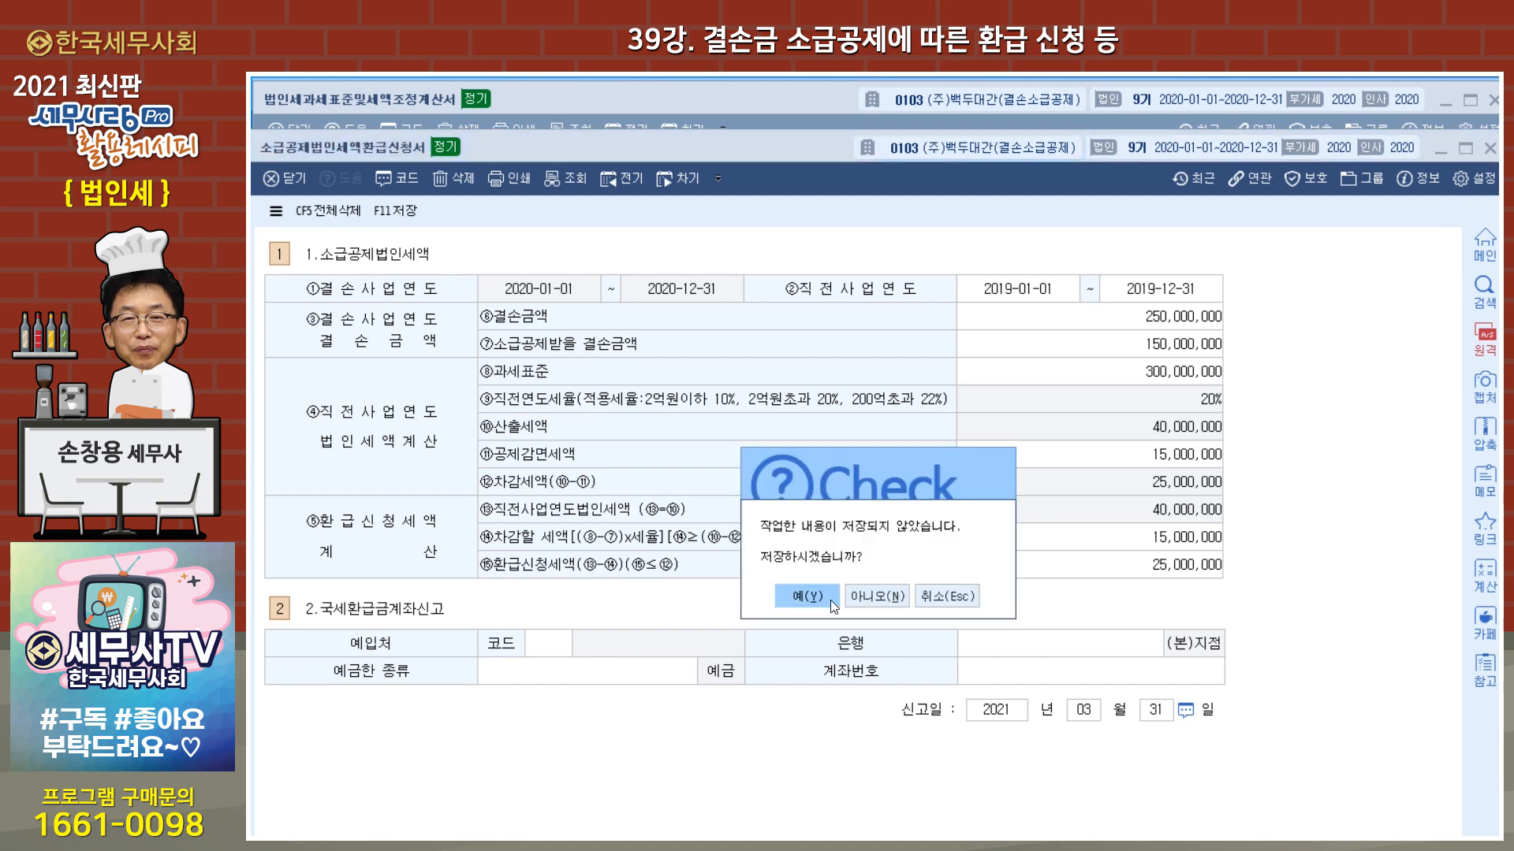
pyautogui.click(830, 599)
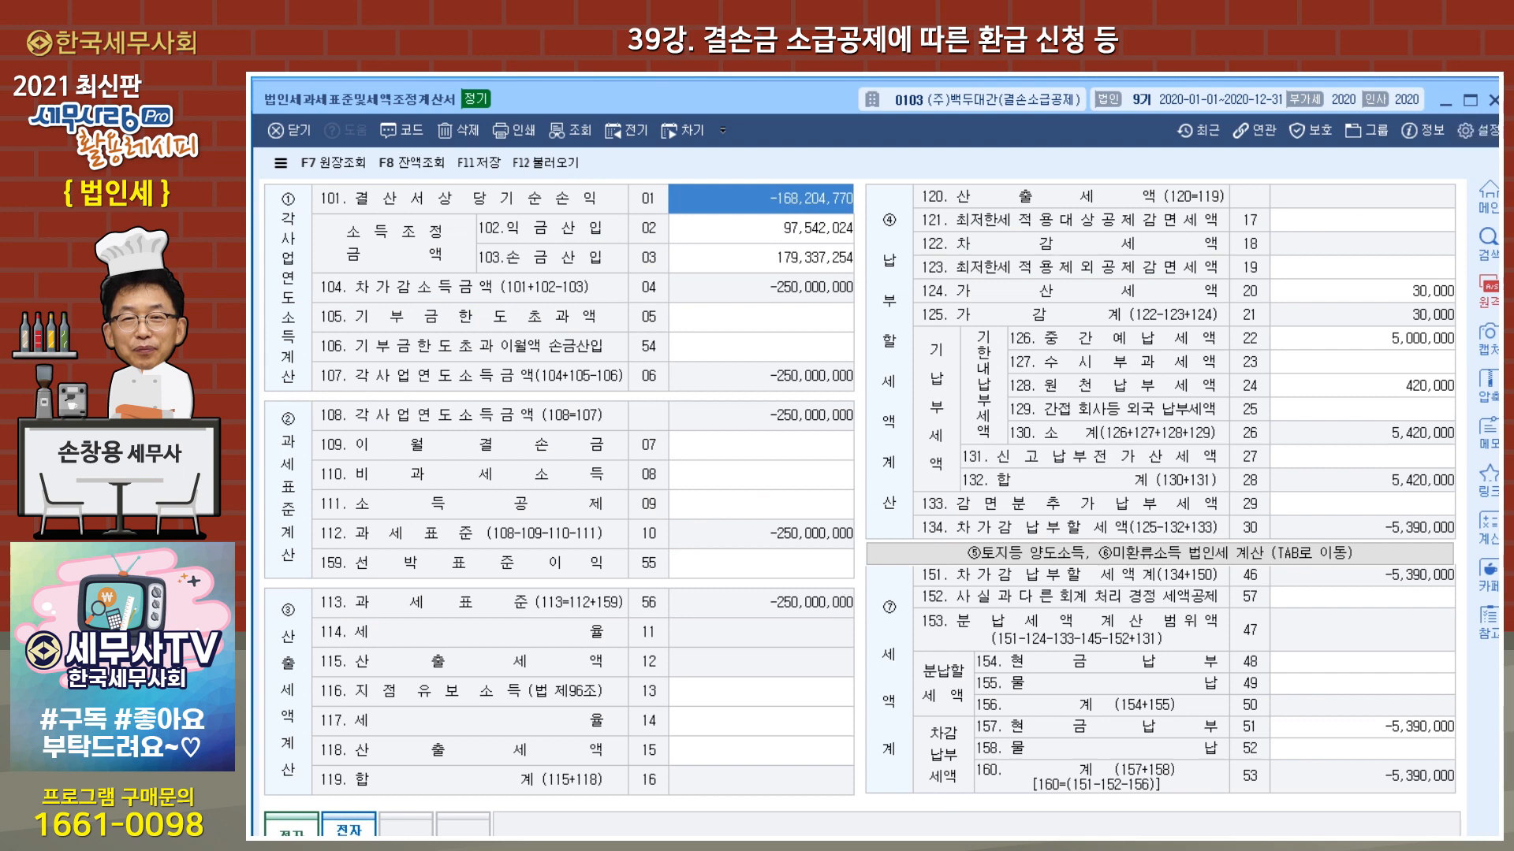
# Step: Examine the 2020-12-31 row of the 이월결손금 schedule in the 자본금과적립금조정명세서, including 일반결손금, 소급공제 and 차감계
pyautogui.click(1494, 100)
pyautogui.click(1008, 604)
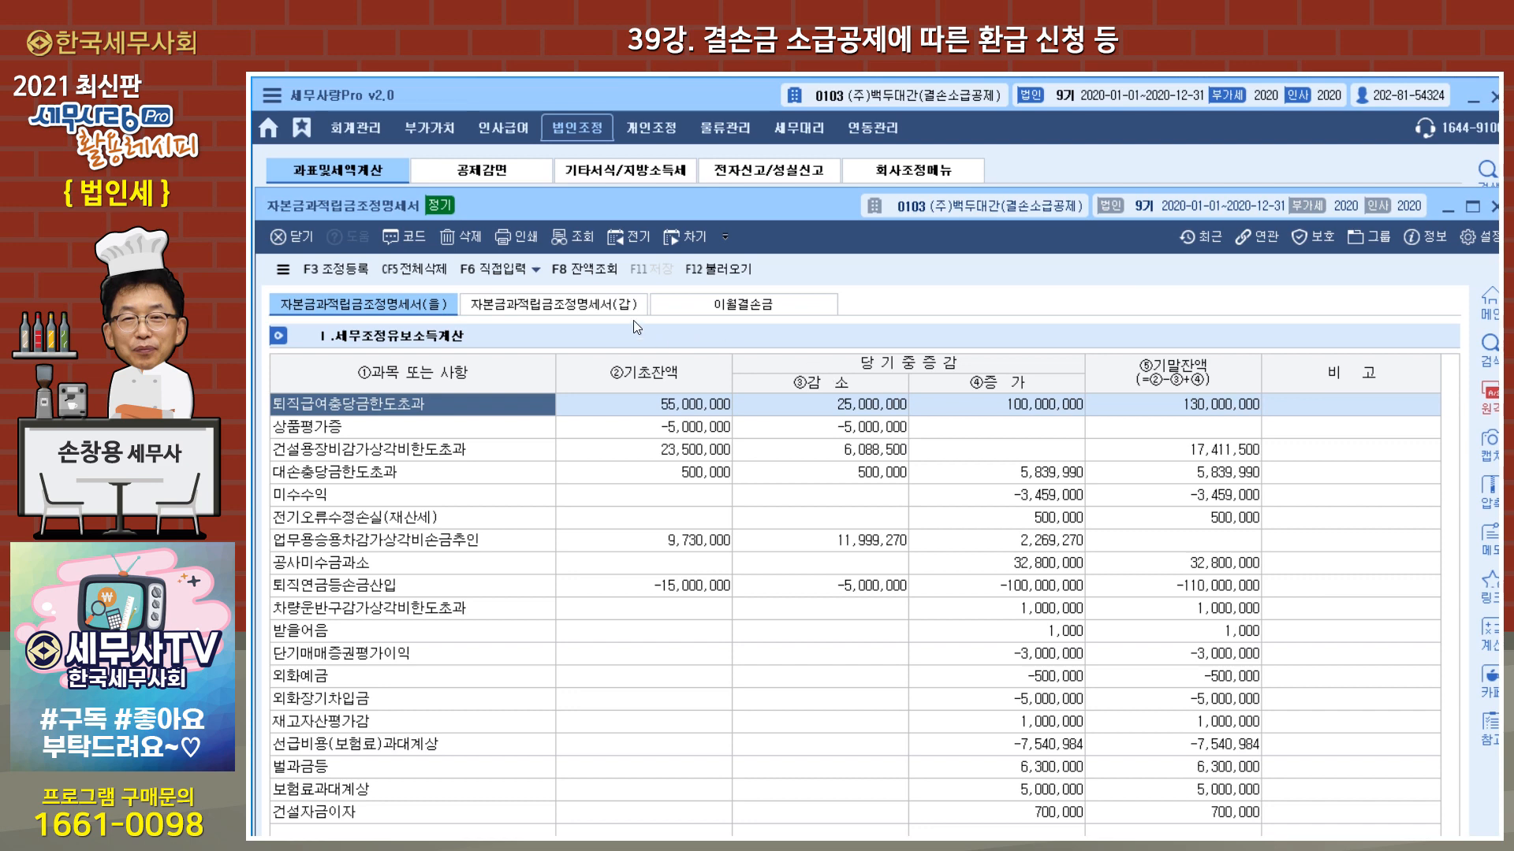
pyautogui.click(758, 309)
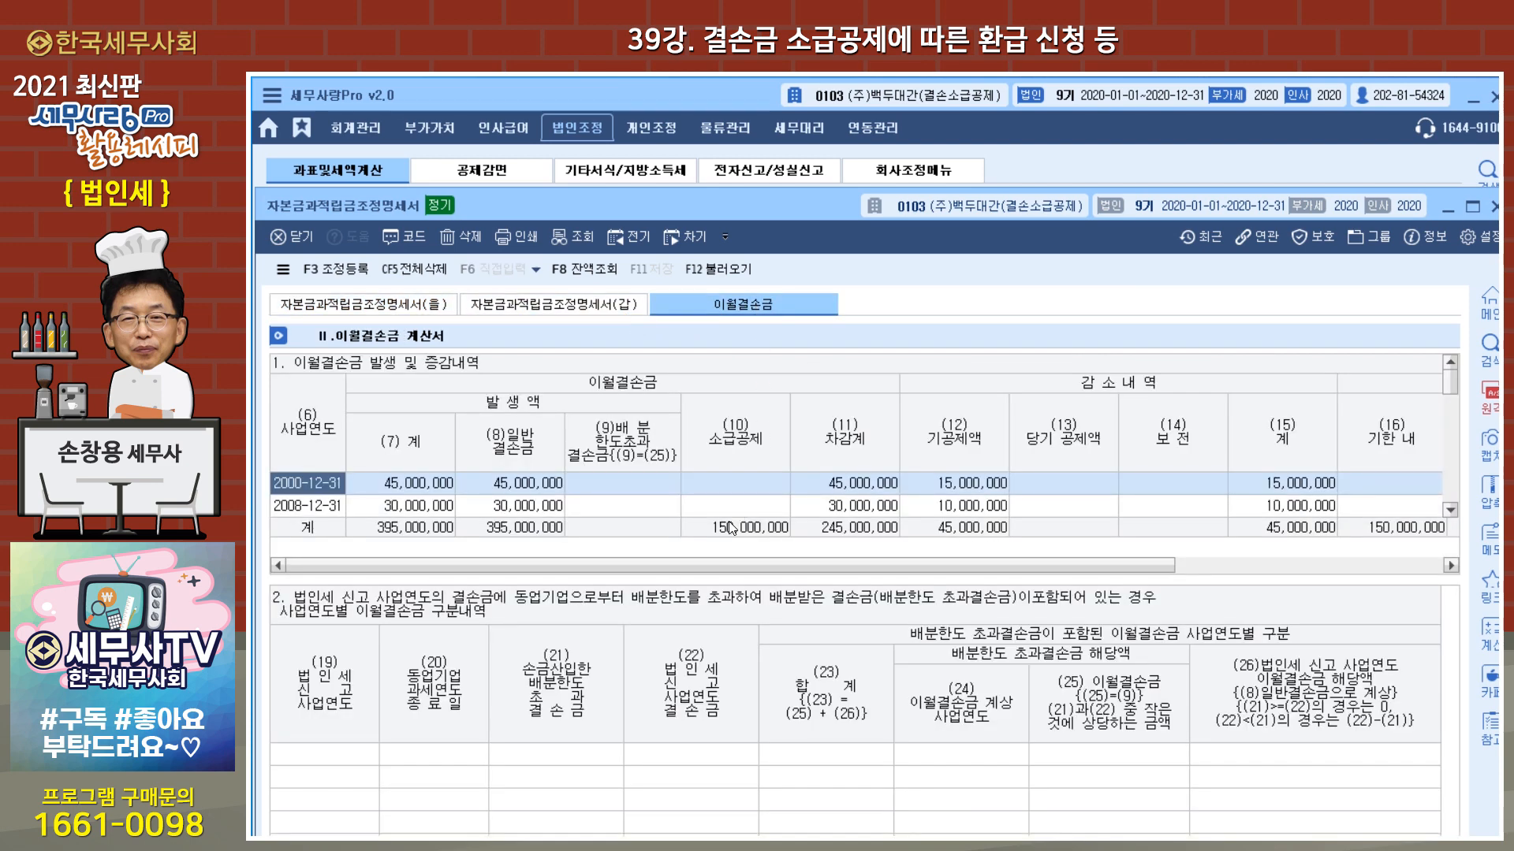
pyautogui.click(1451, 509)
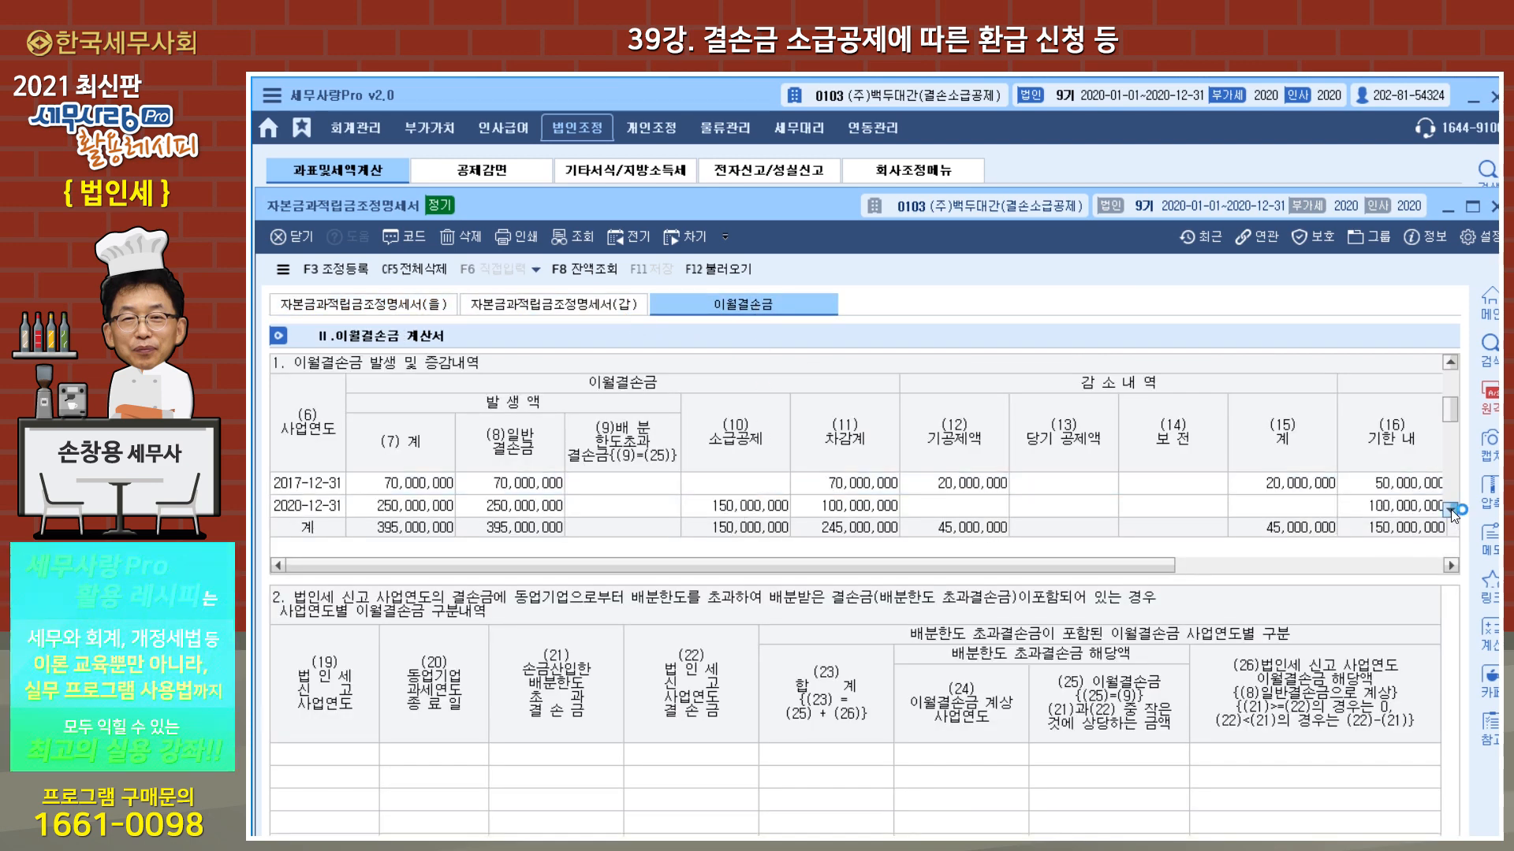
pyautogui.click(1450, 509)
pyautogui.click(419, 488)
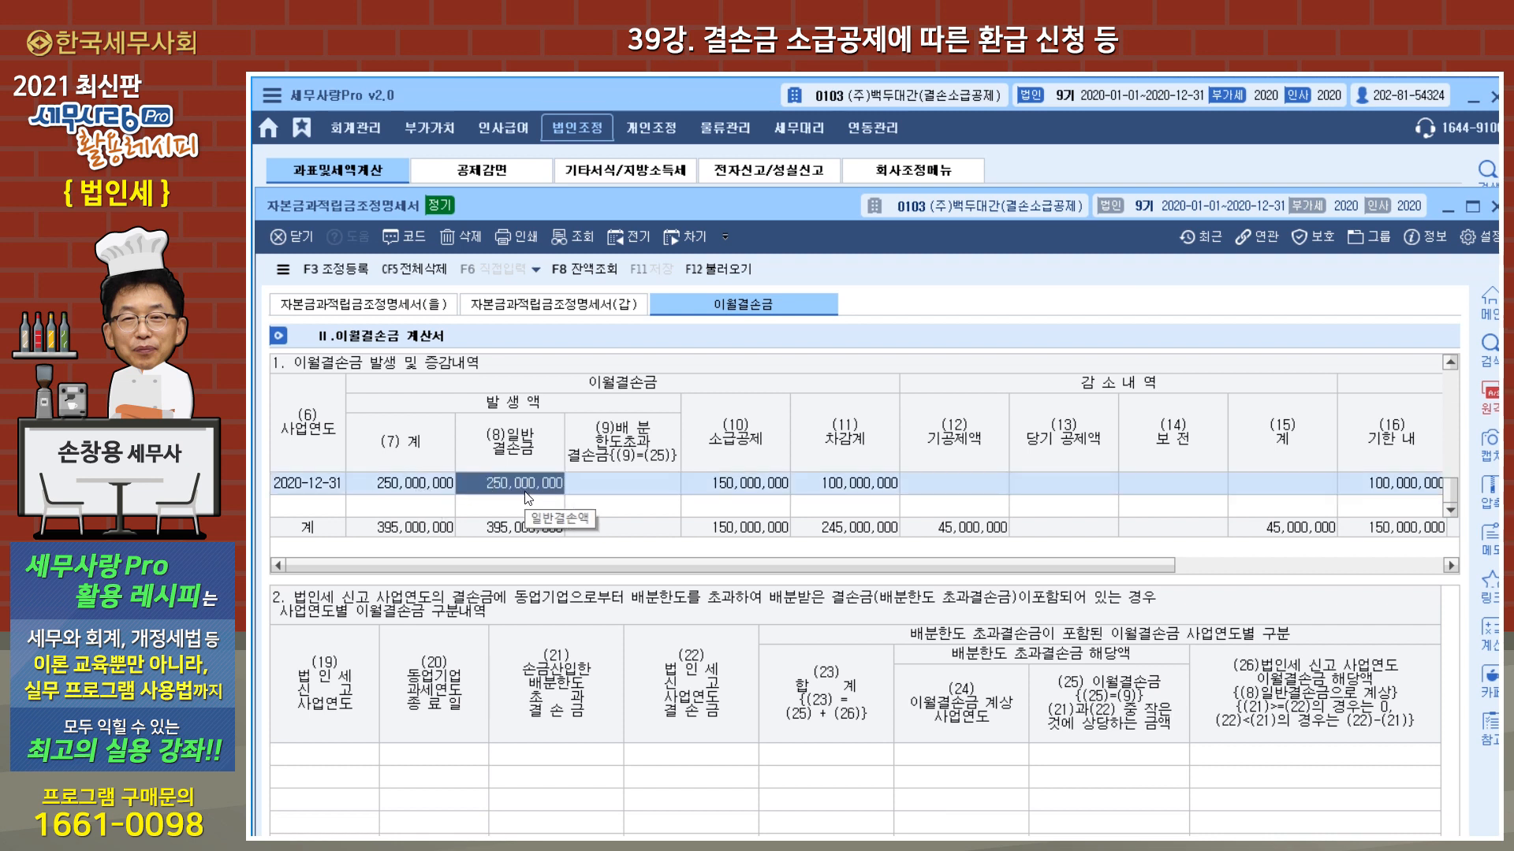
pyautogui.click(744, 491)
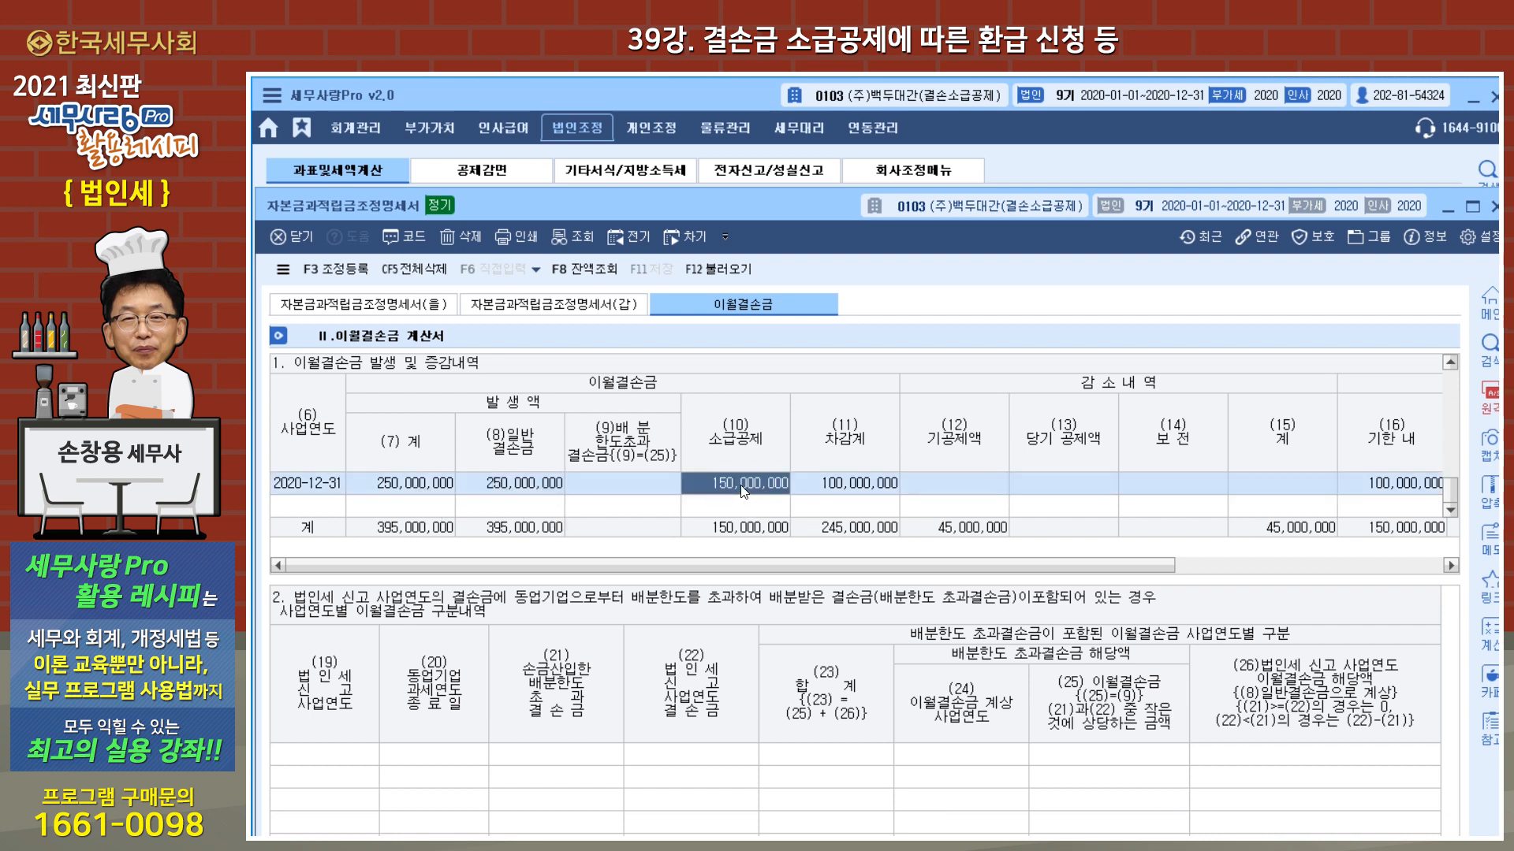
pyautogui.click(864, 486)
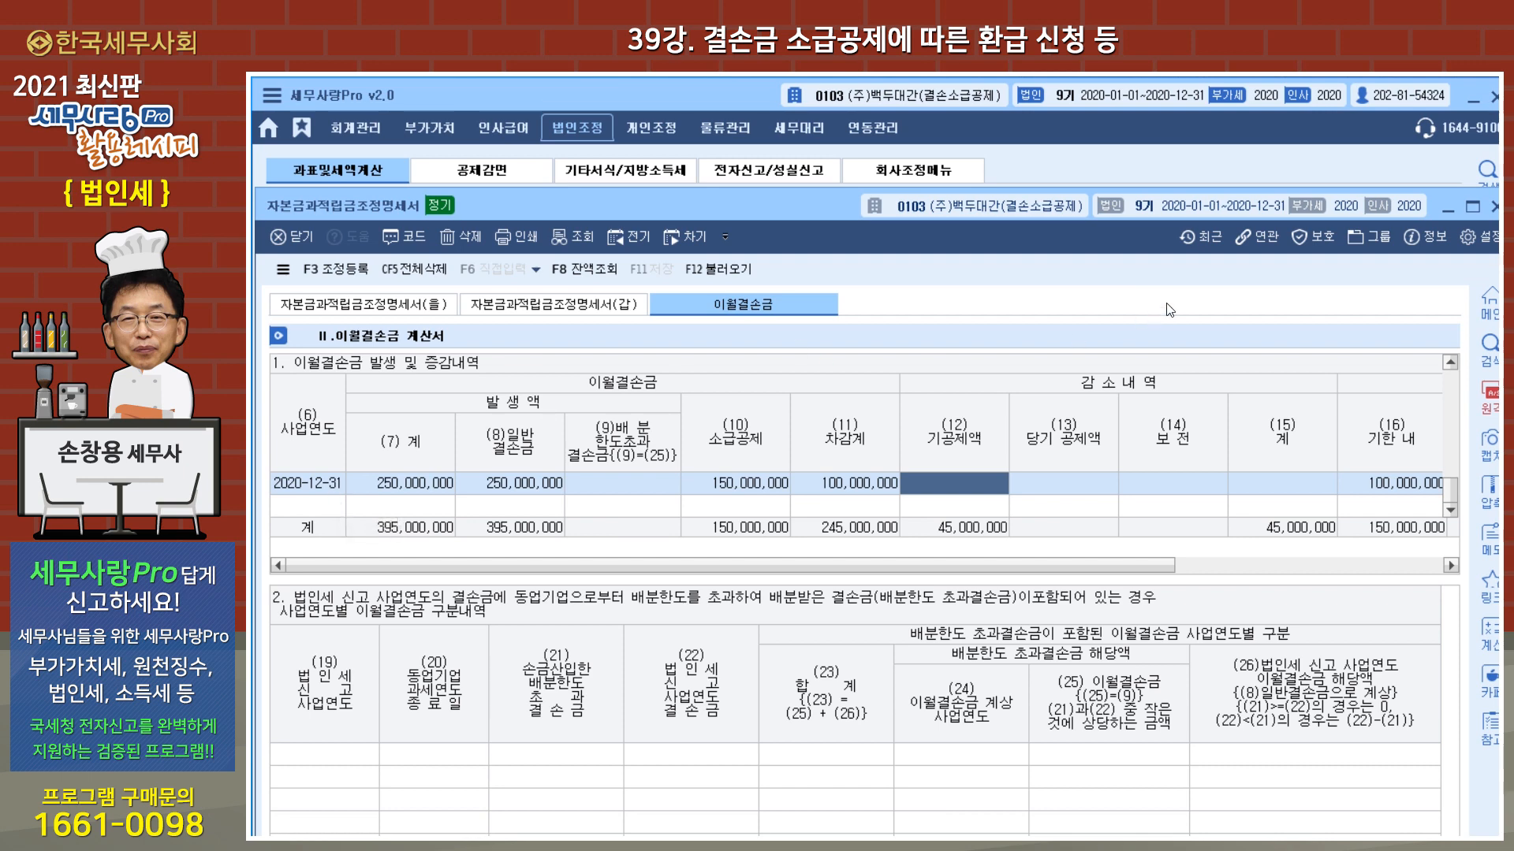
# Step: Open the 소급공제지방소득세액환급신청서 and load the 소급공제법인세액환급신청서 data into it, replacing the existing data
pyautogui.click(1495, 207)
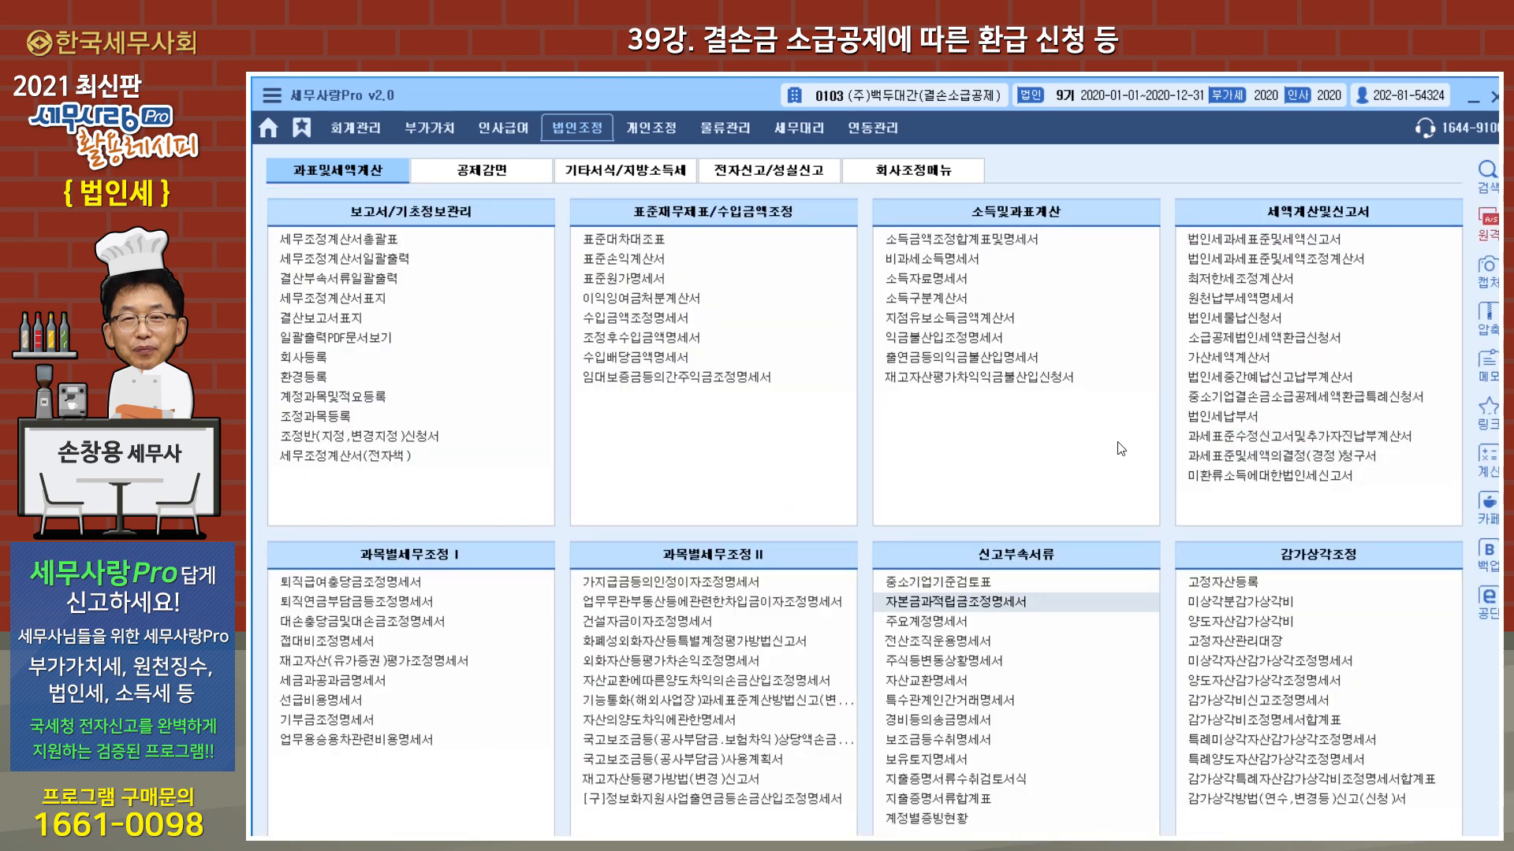
pyautogui.click(648, 172)
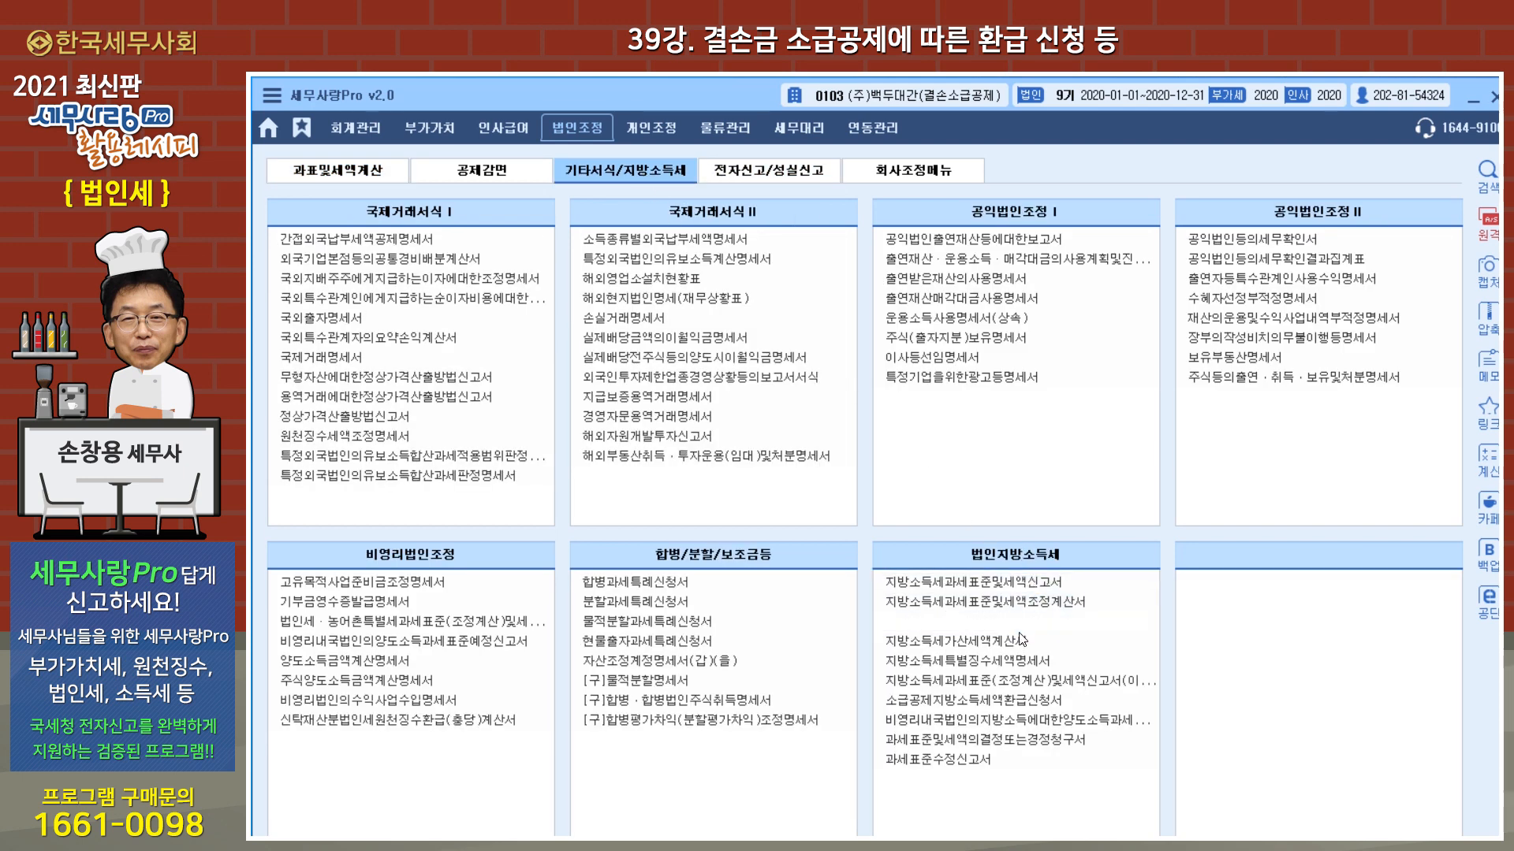
pyautogui.click(995, 699)
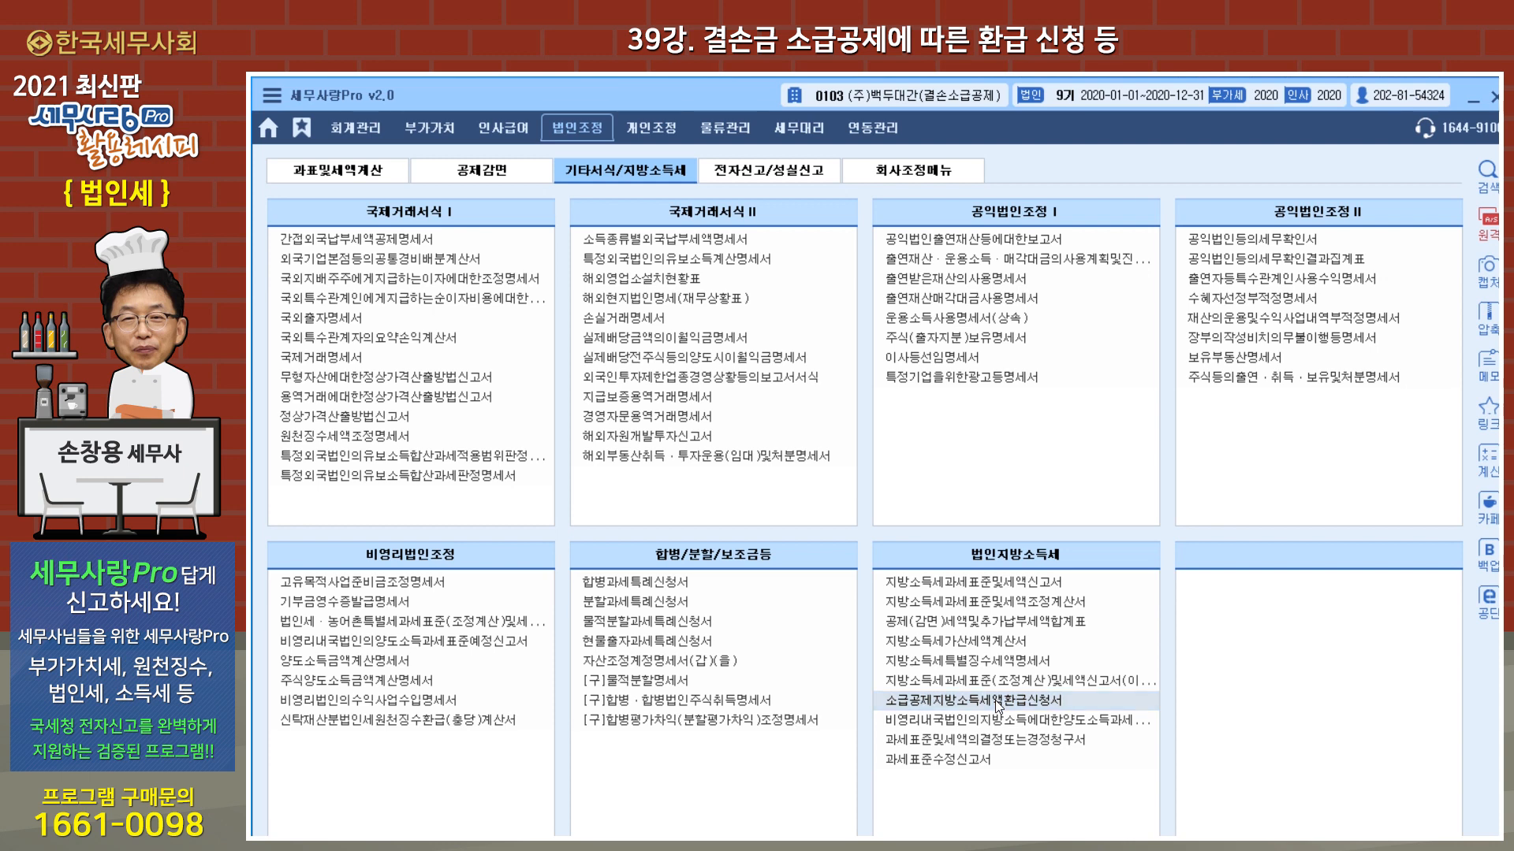
pyautogui.moveTo(604, 186); pyautogui.dragTo(785, 174)
pyautogui.click(473, 247)
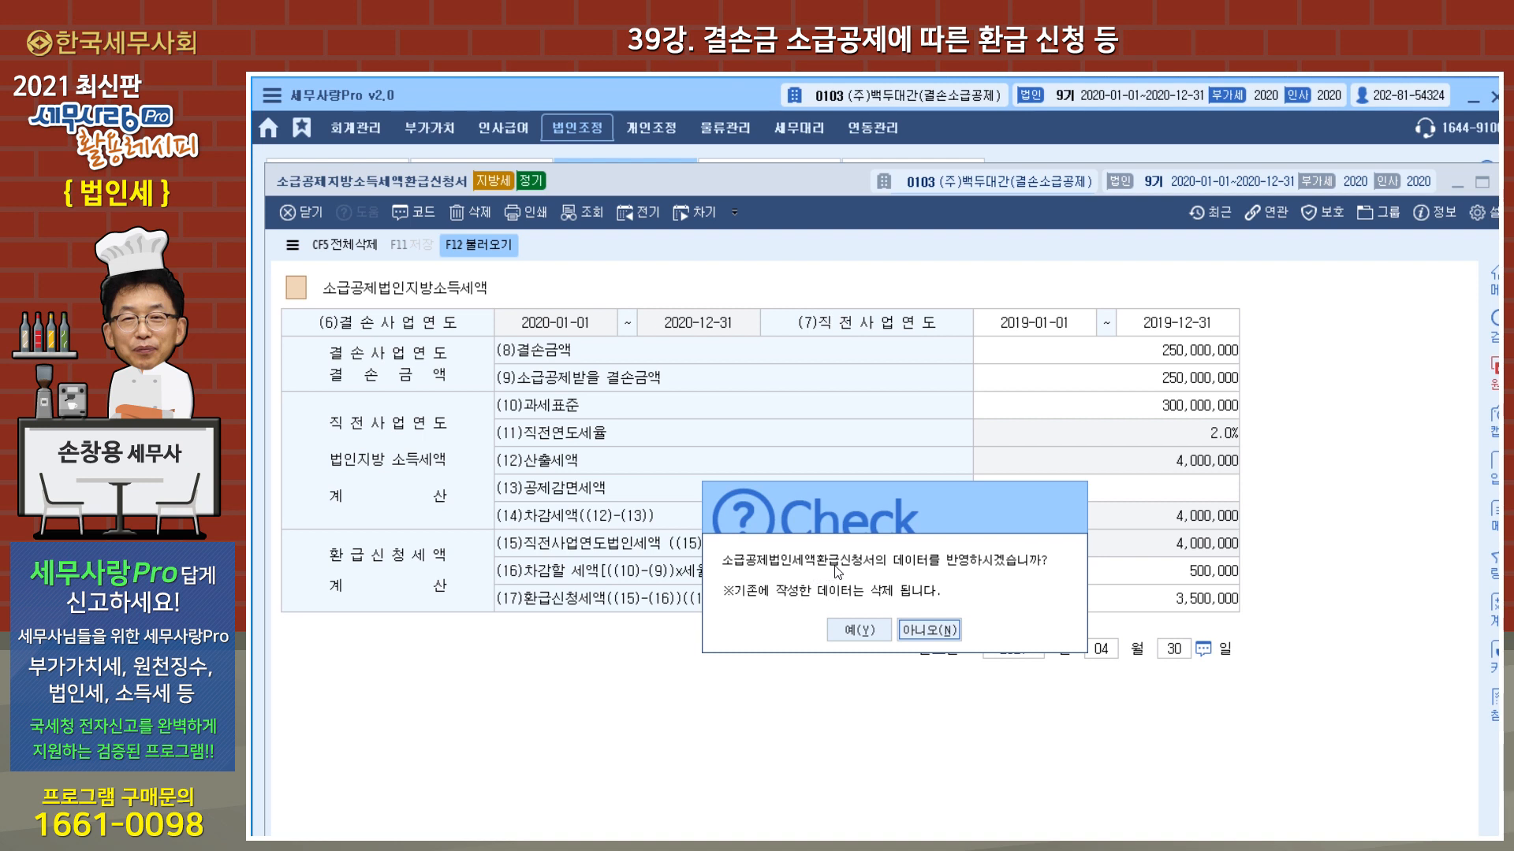
pyautogui.click(868, 631)
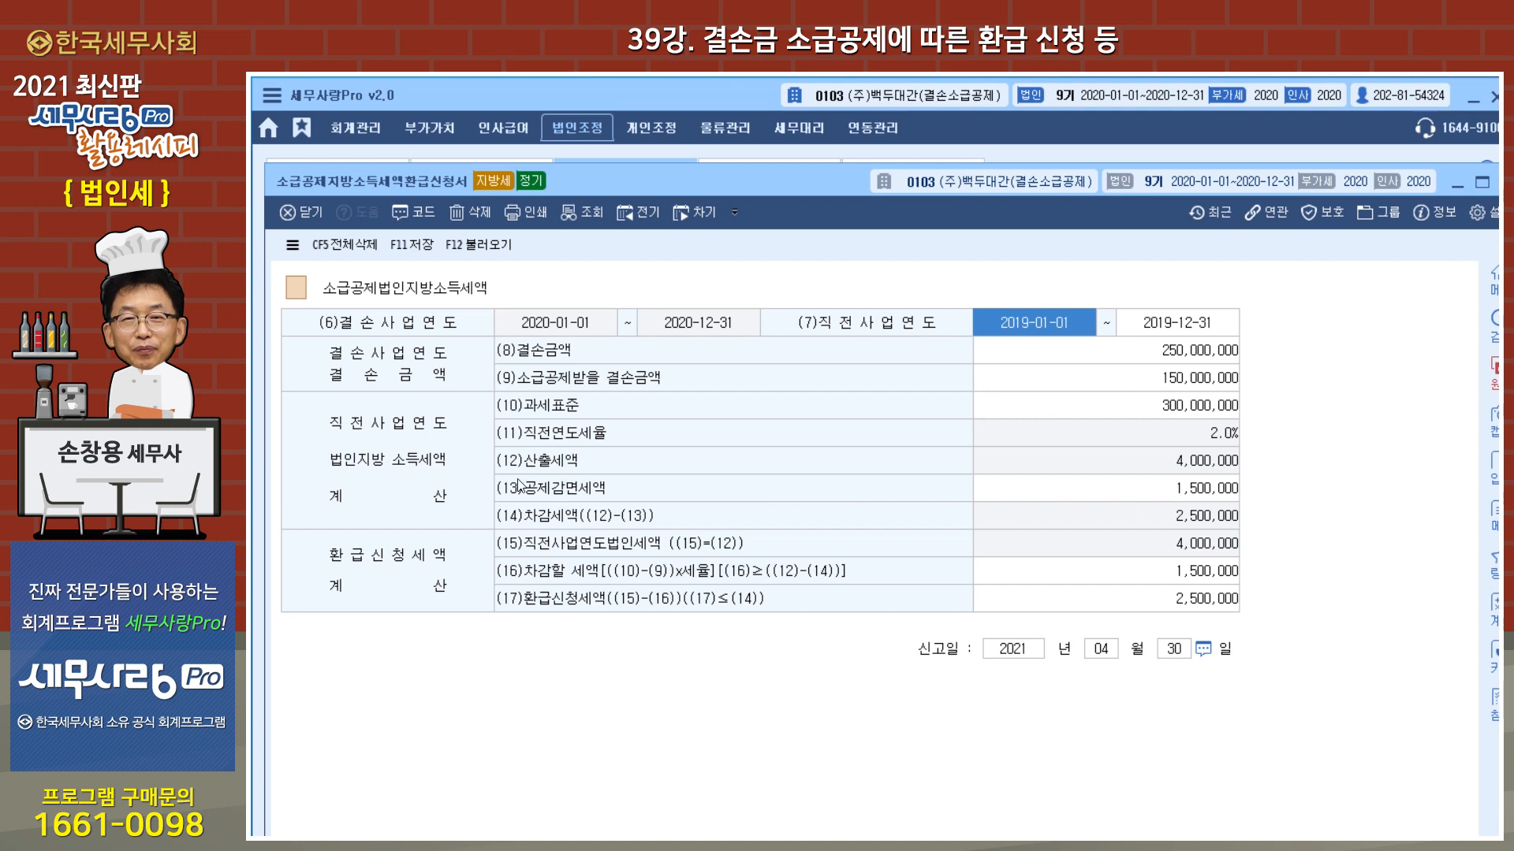
# Step: Clear the (13)공제감면세액 amount in the 소급공제지방소득세액환급신청서
pyautogui.click(1214, 496)
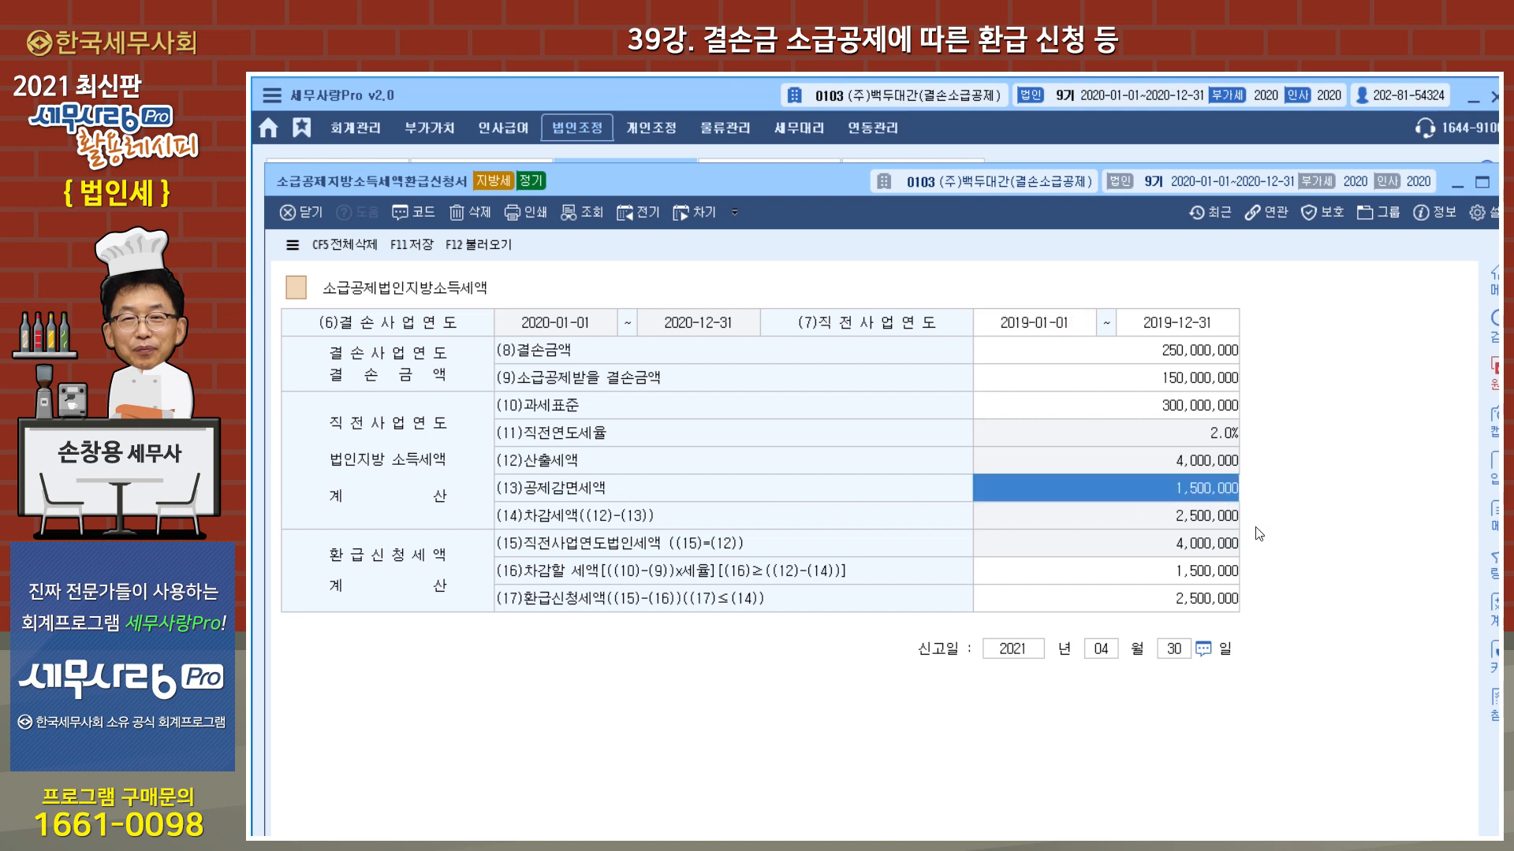
pyautogui.press('Delete')
pyautogui.press('Return')
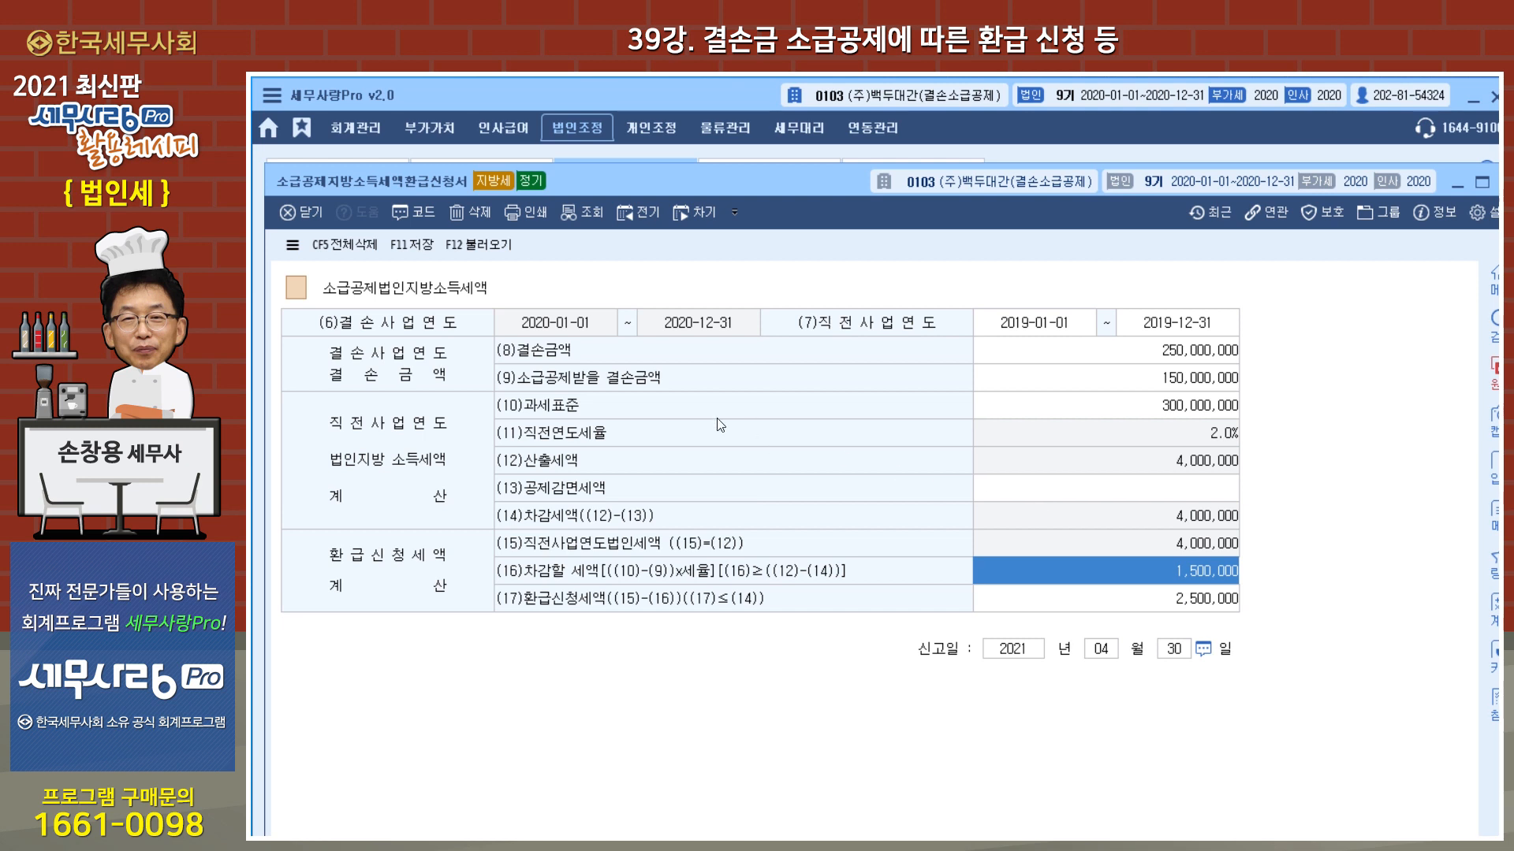
# Step: Set the (9)소급공제받을 결손금 to 250,000,000, then close the local income tax refund application, saving the changes
pyautogui.click(1229, 386)
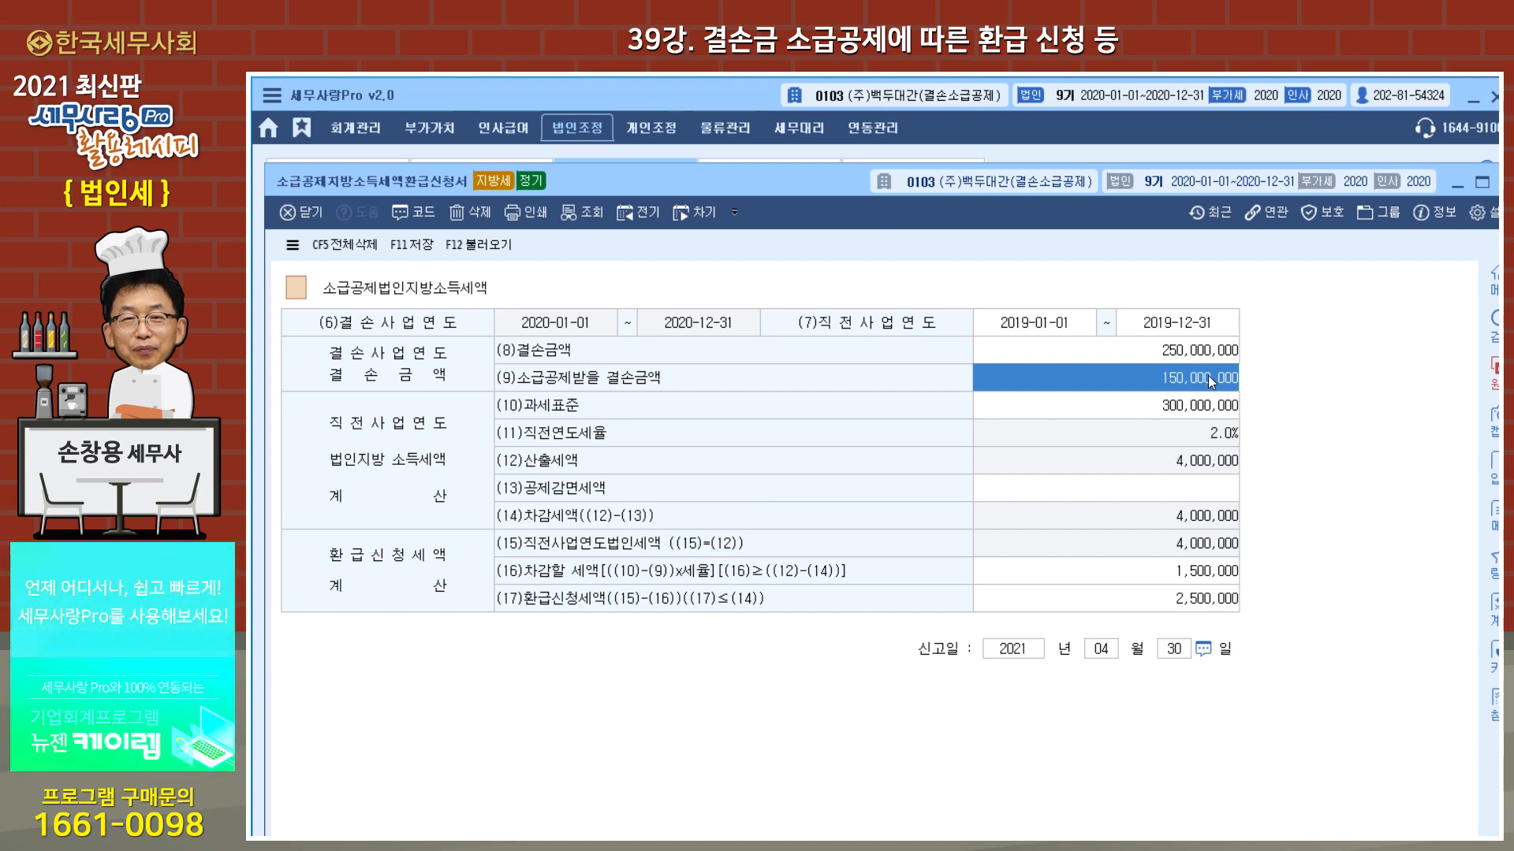
pyautogui.write('250,000')
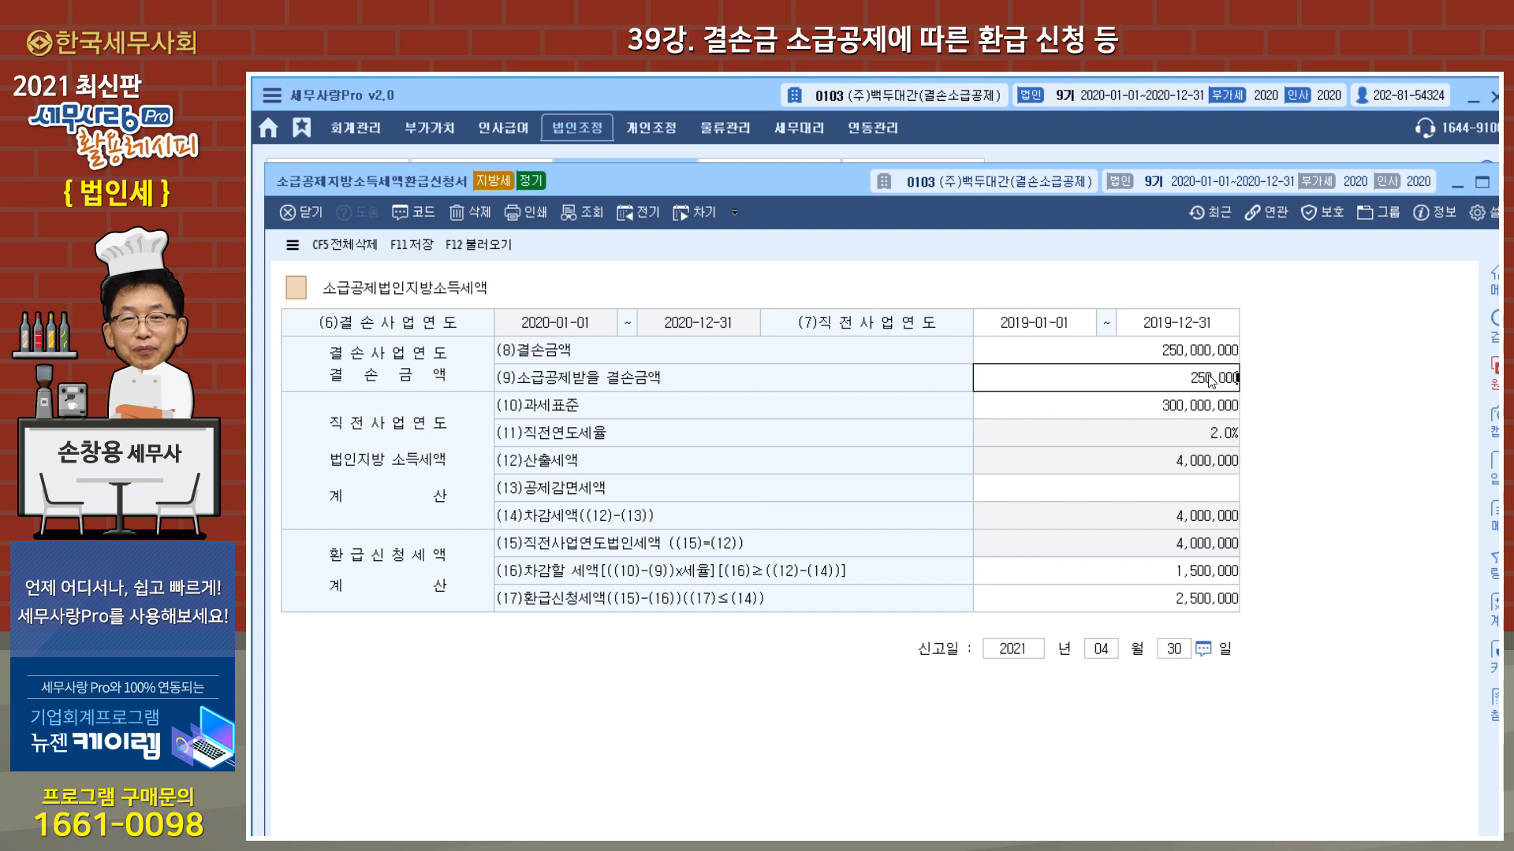
pyautogui.write(',000')
pyautogui.press('Return')
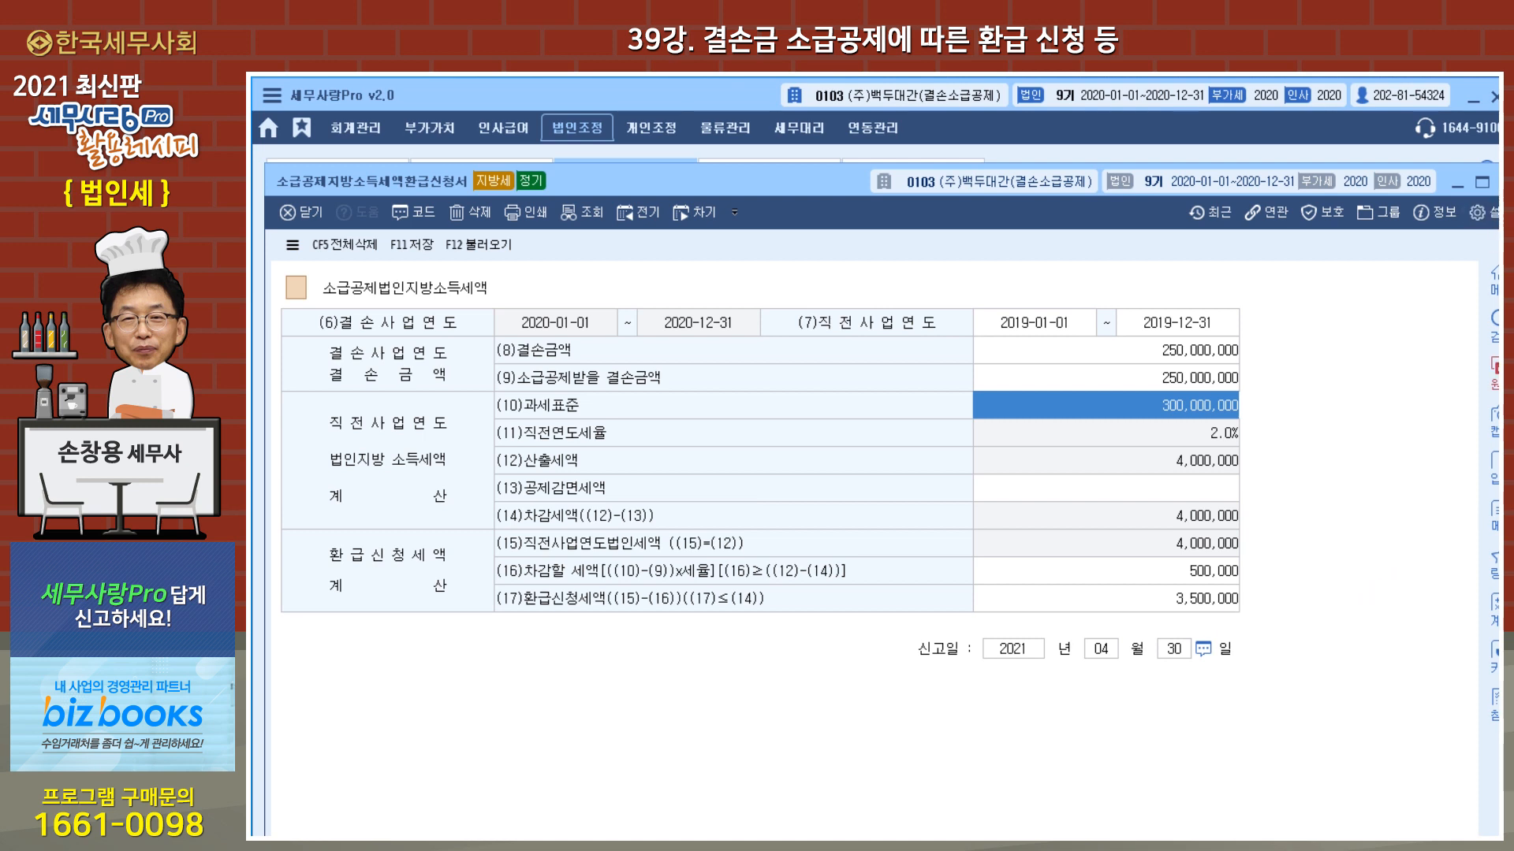
pyautogui.click(1505, 182)
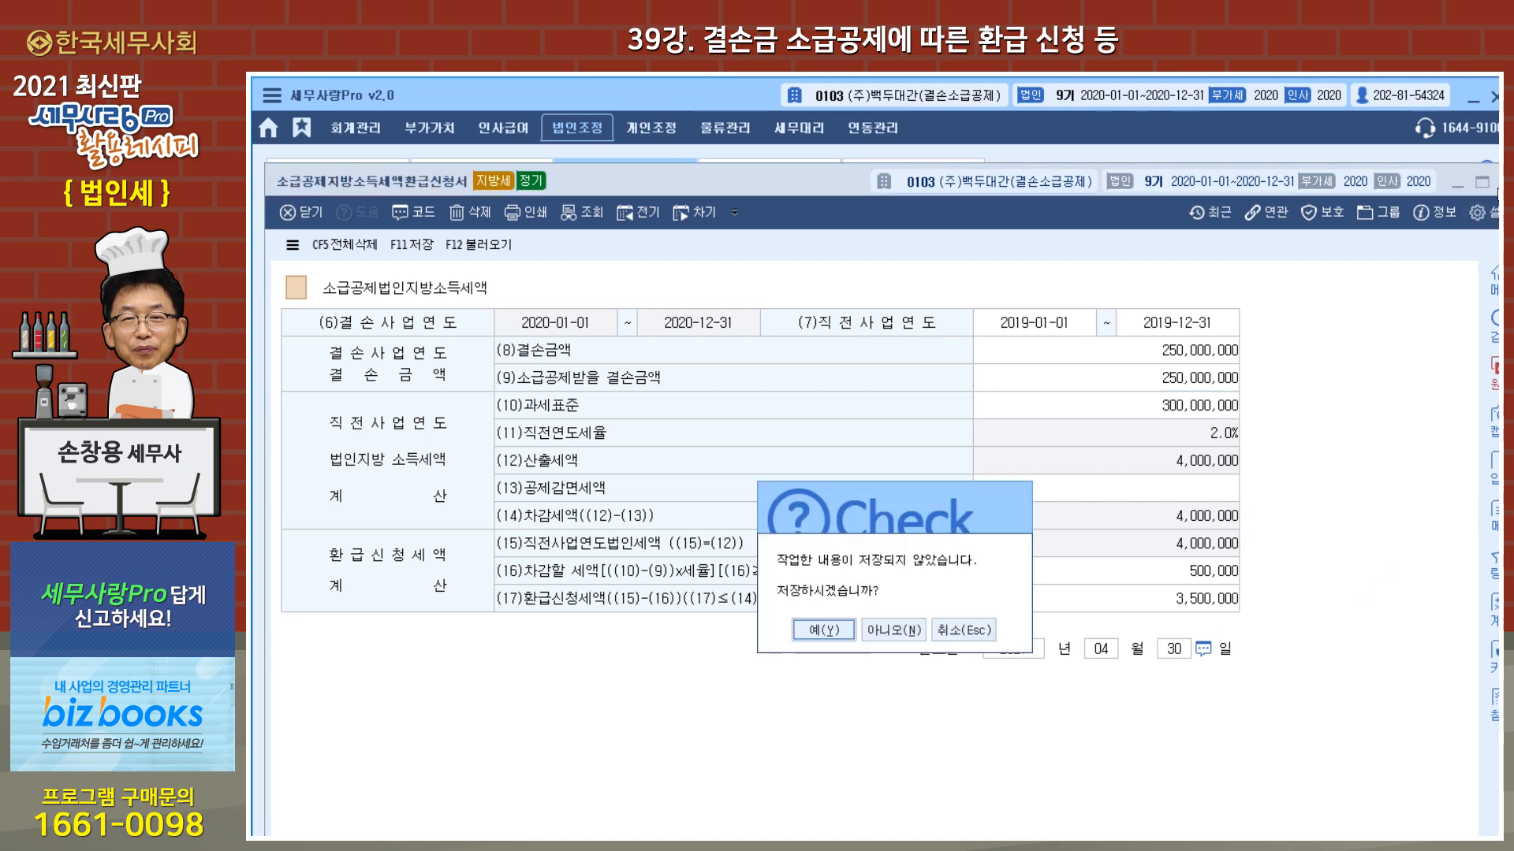
pyautogui.click(824, 631)
# Step: Open the 회사변경 company list and apply the company selection
pyautogui.click(938, 95)
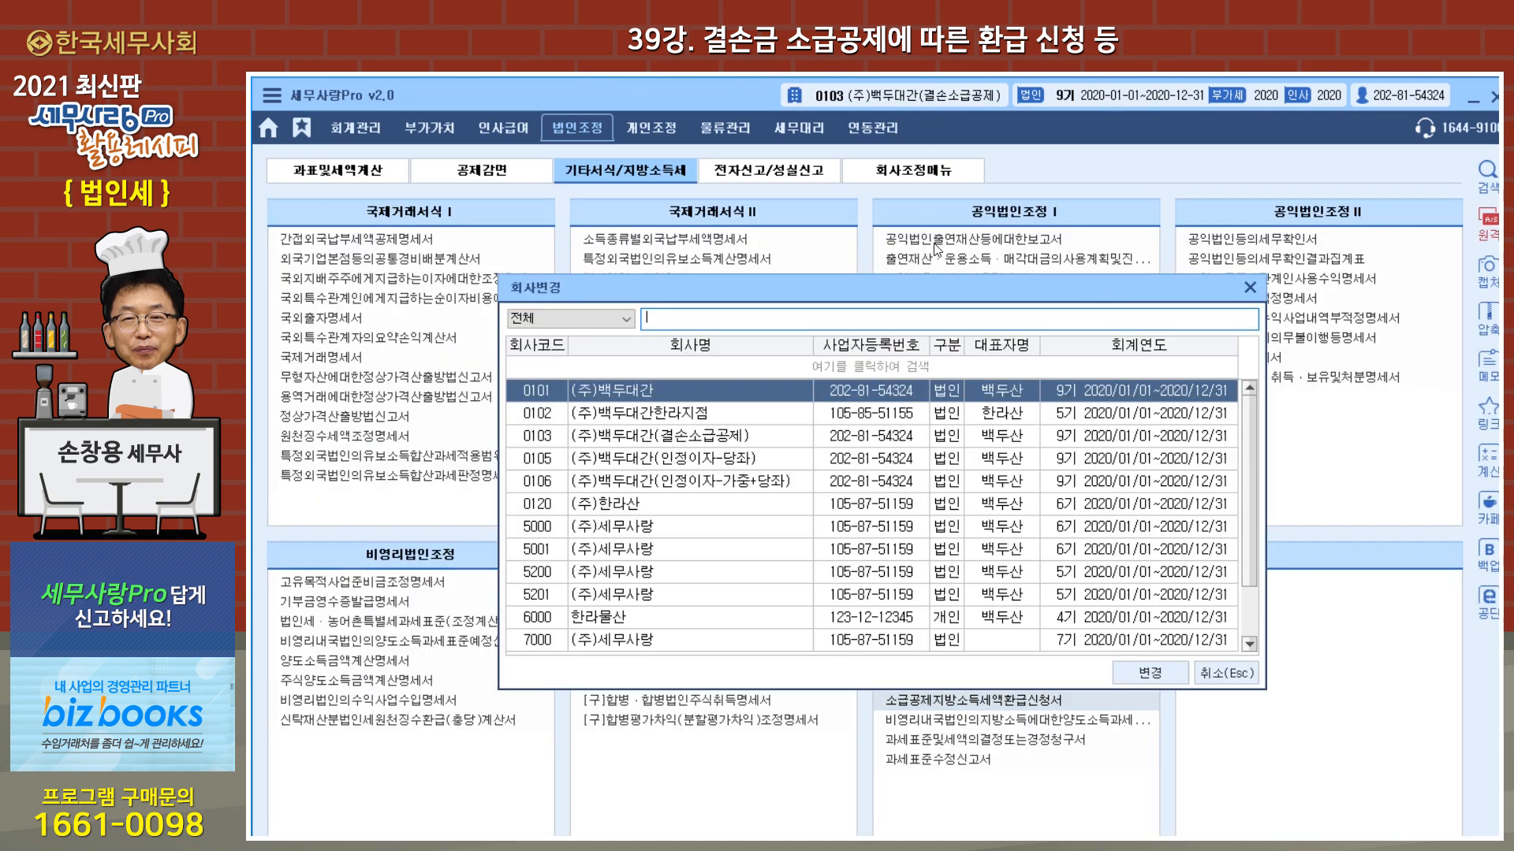
pyautogui.click(1149, 673)
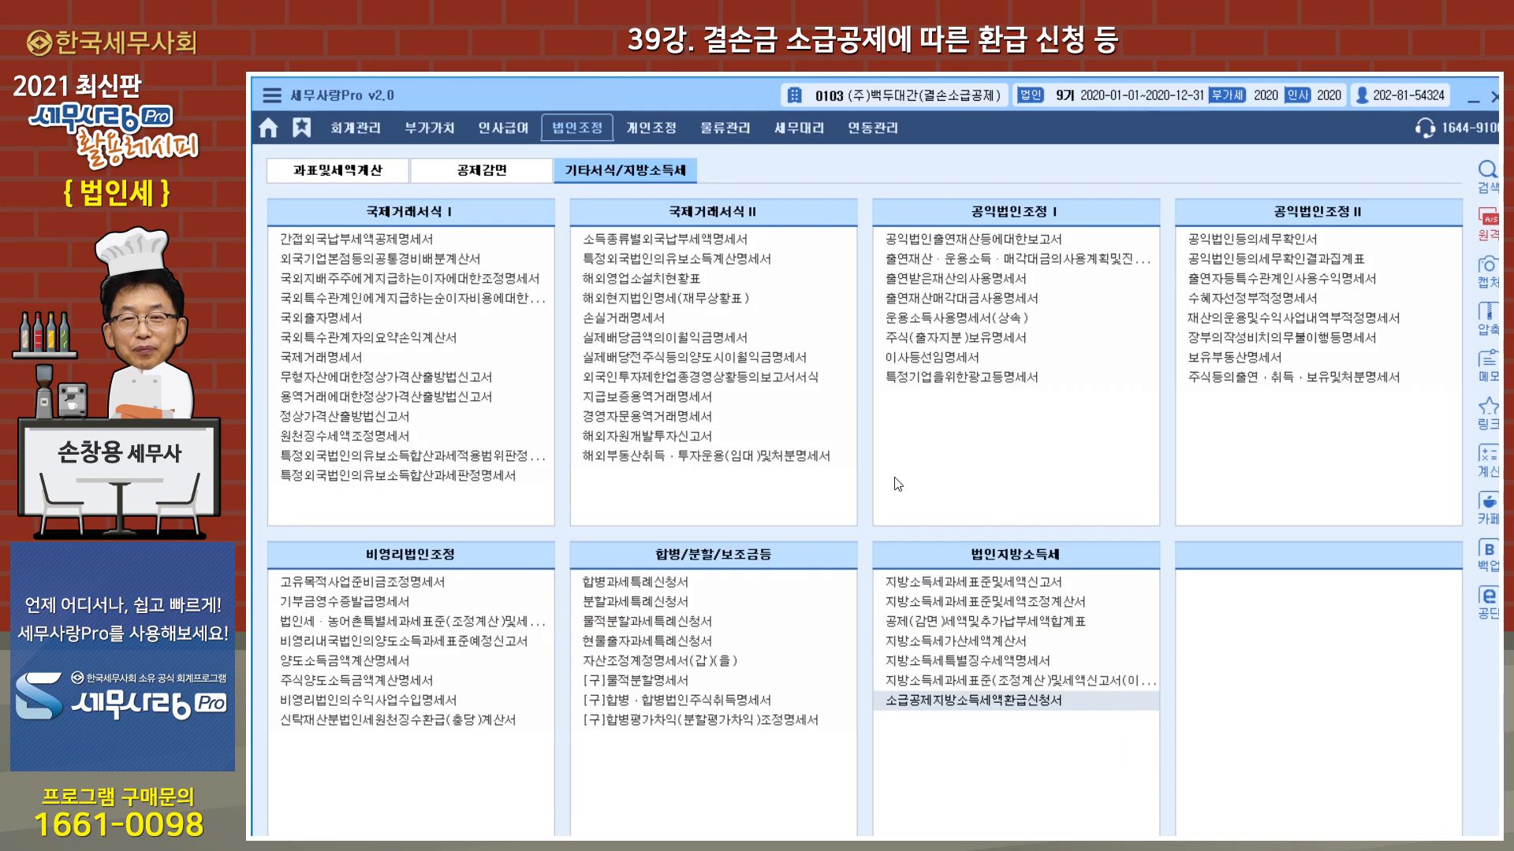